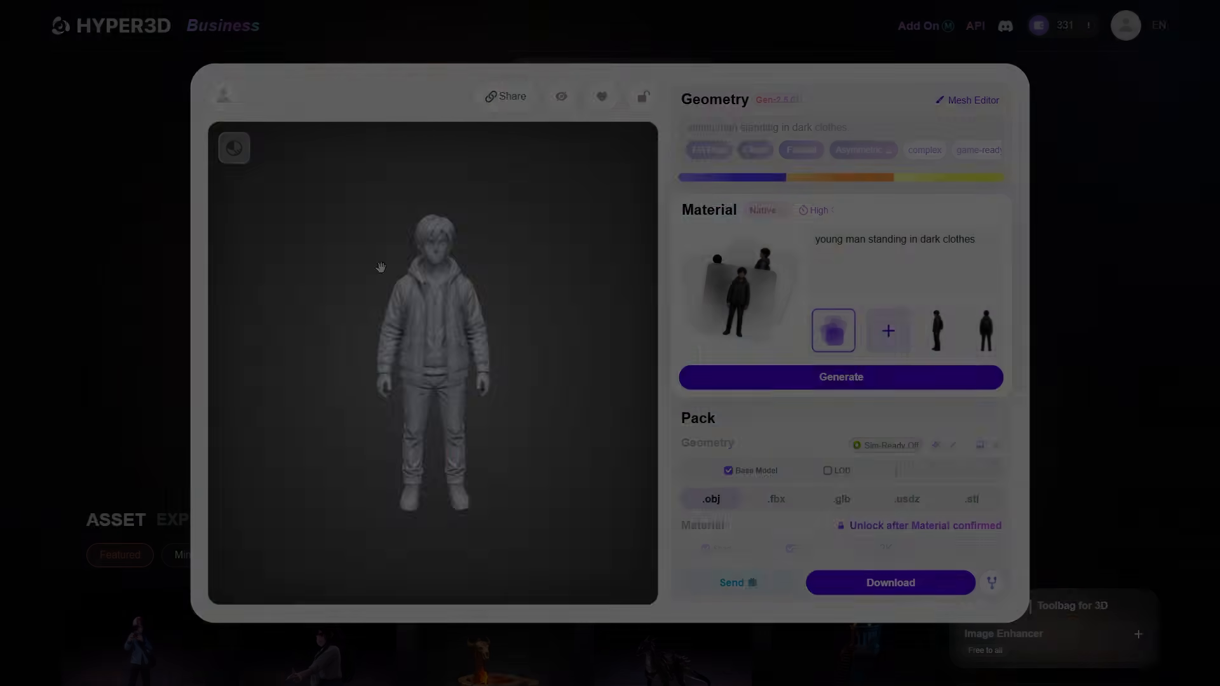
Examine the textured faceless male character with backpack from below, the front and the sides.
scroll(426, 229, "up", 2)
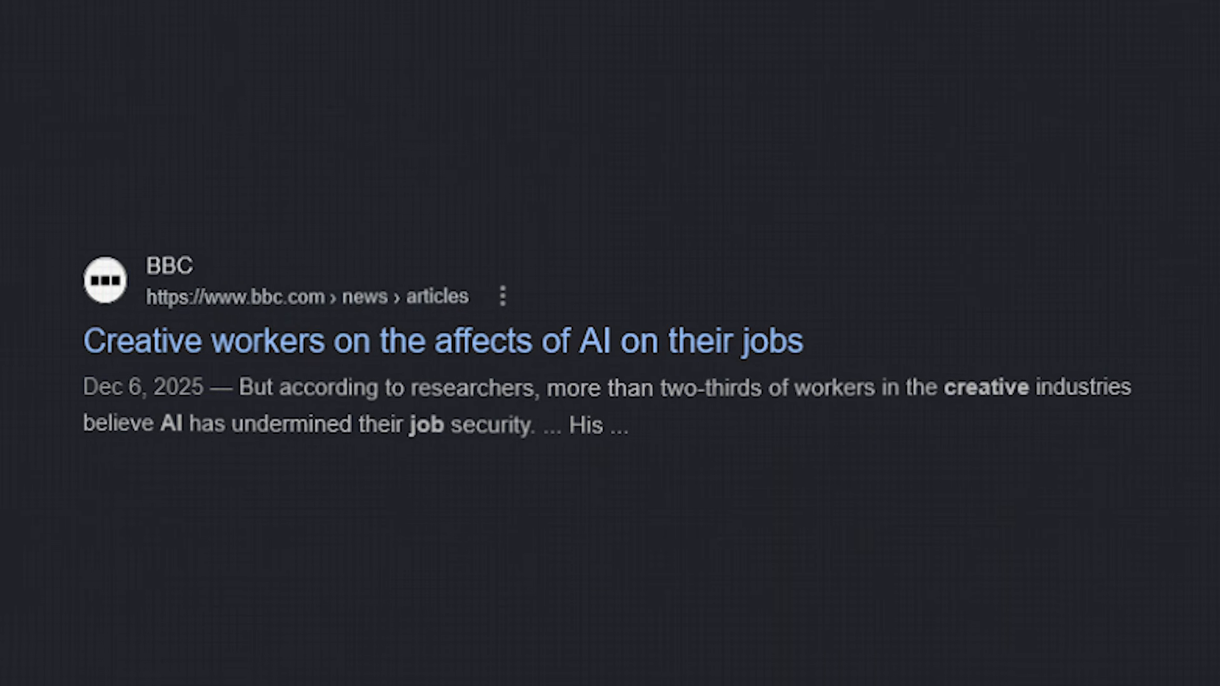
left_click_drag(397, 337, 448, 279)
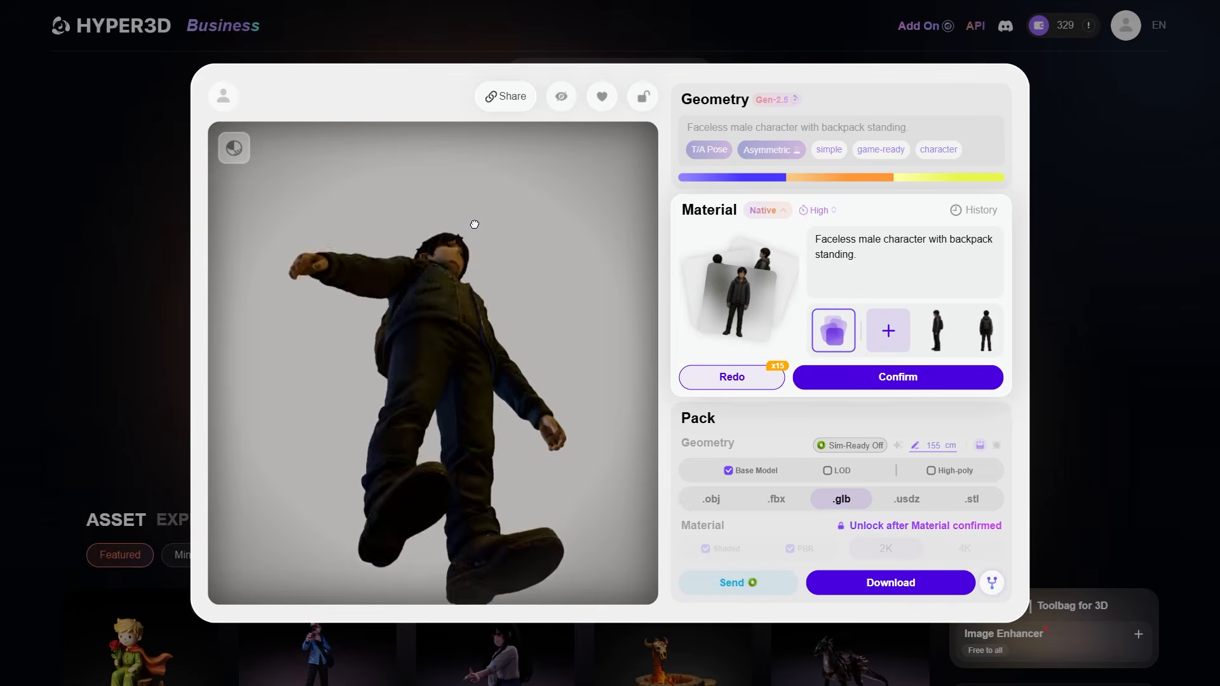
left_click_drag(474, 224, 444, 377)
left_click_drag(364, 412, 43, 333)
left_click_drag(125, 333, 439, 355)
left_click_drag(424, 282, 432, 388)
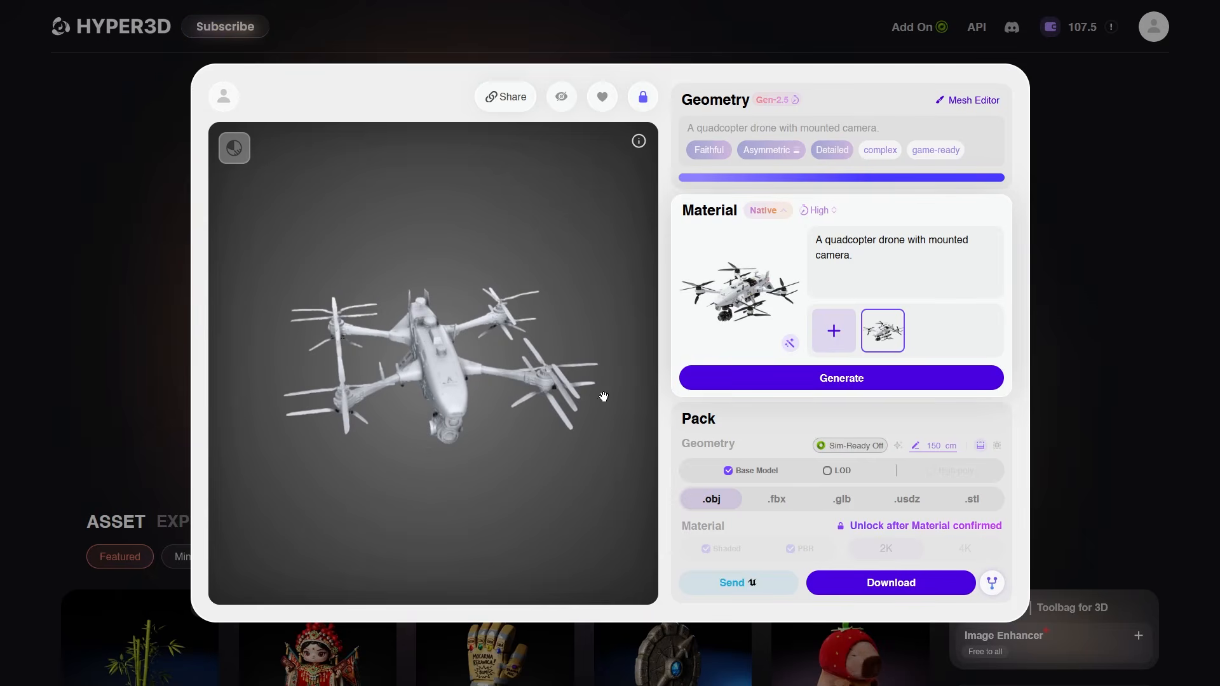
Generate the High-effort Native material for the quadcopter drone model.
left_click(828, 378)
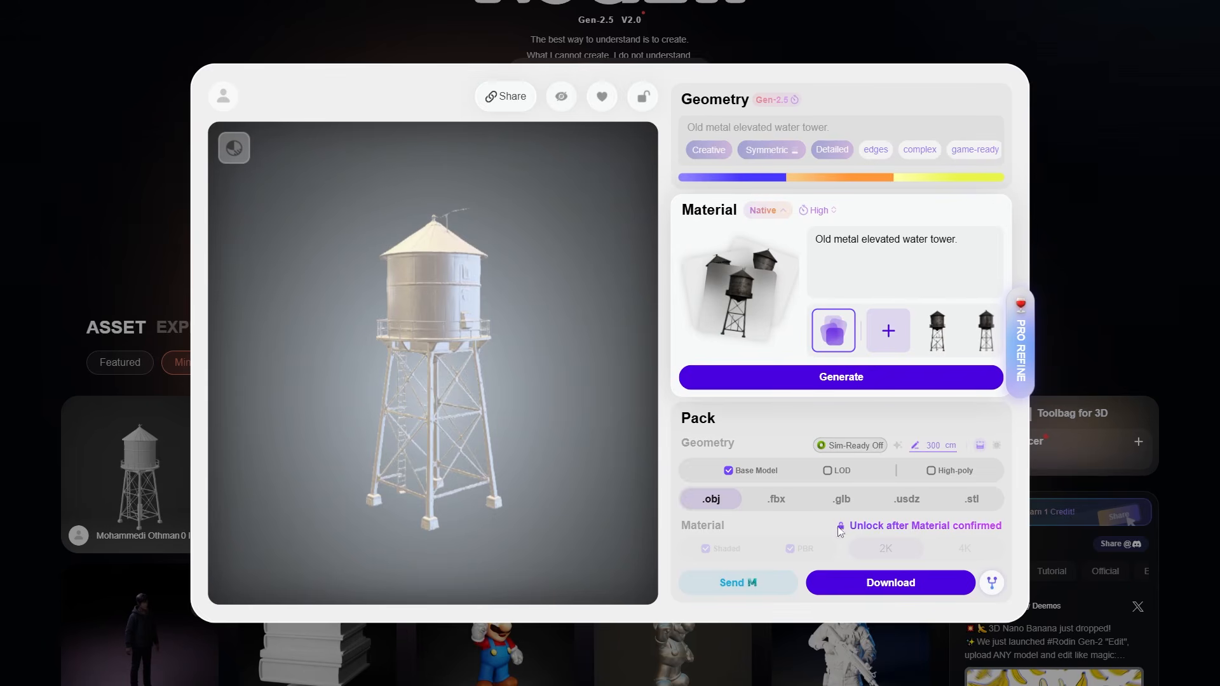
Examine the untextured water tower and the untextured faceless backpack character up close.
scroll(462, 279, "up", 4)
left_click_drag(462, 278, 497, 306)
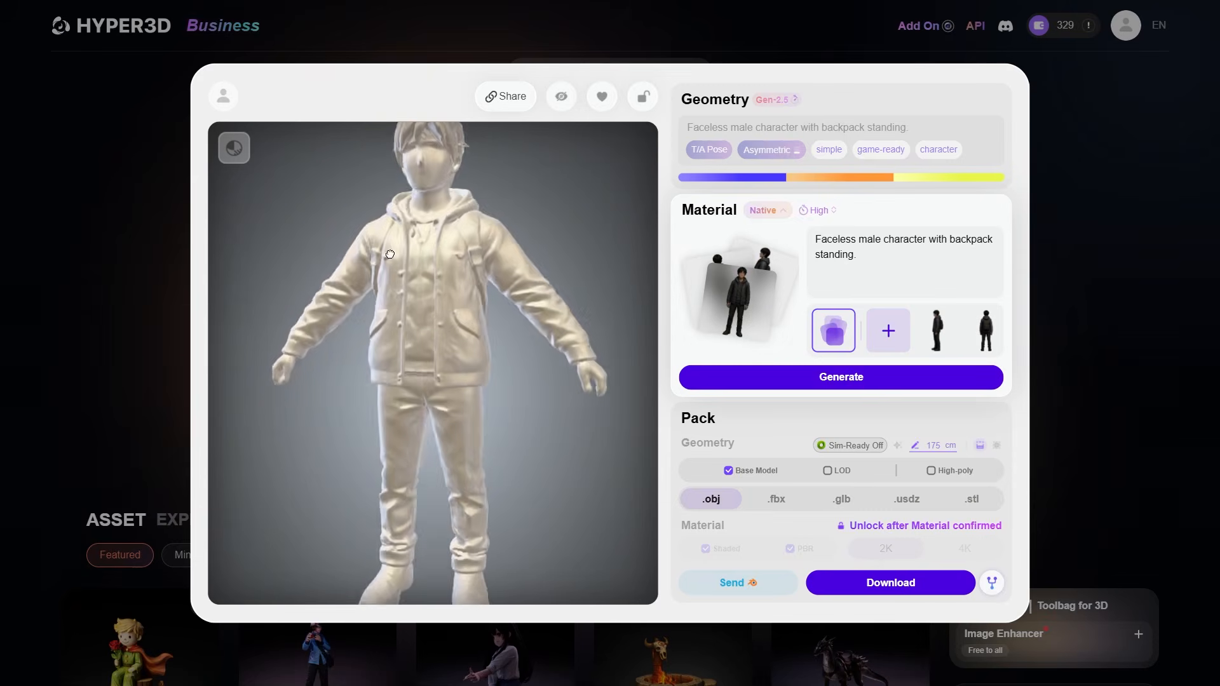
scroll(432, 286, "up", 3)
left_click_drag(432, 286, 416, 185)
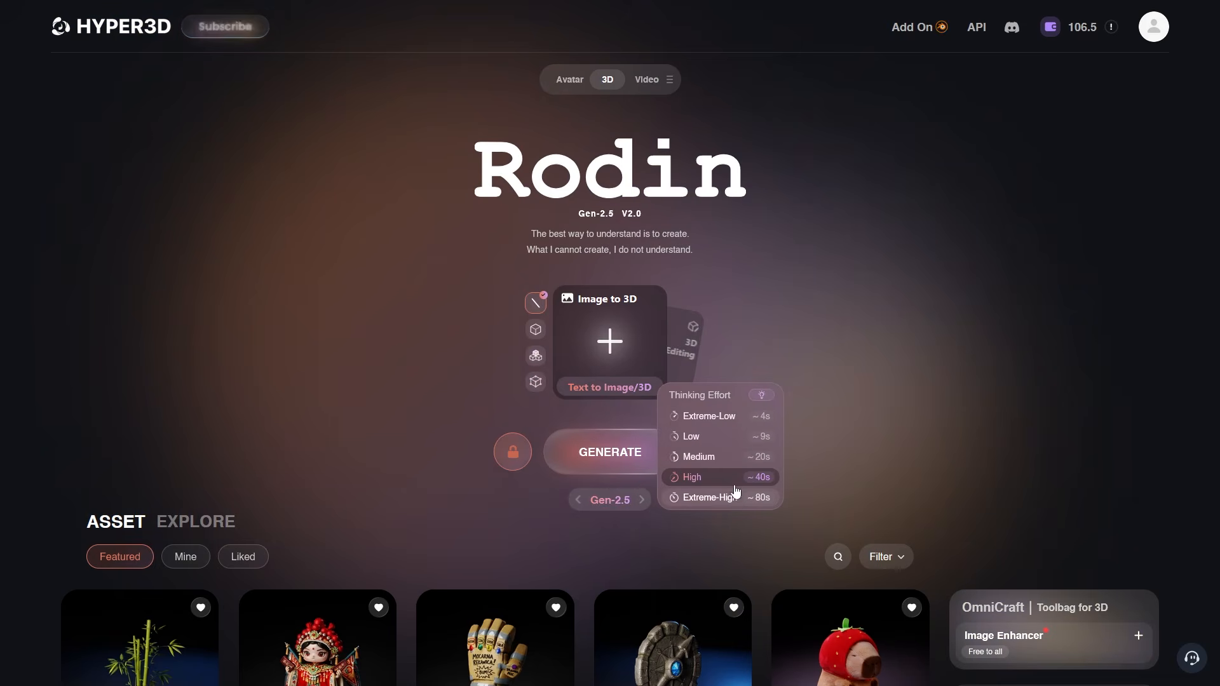
Open the Gen-2.5 thinking effort guide and view the example assets for Low and Medium.
left_click(760, 396)
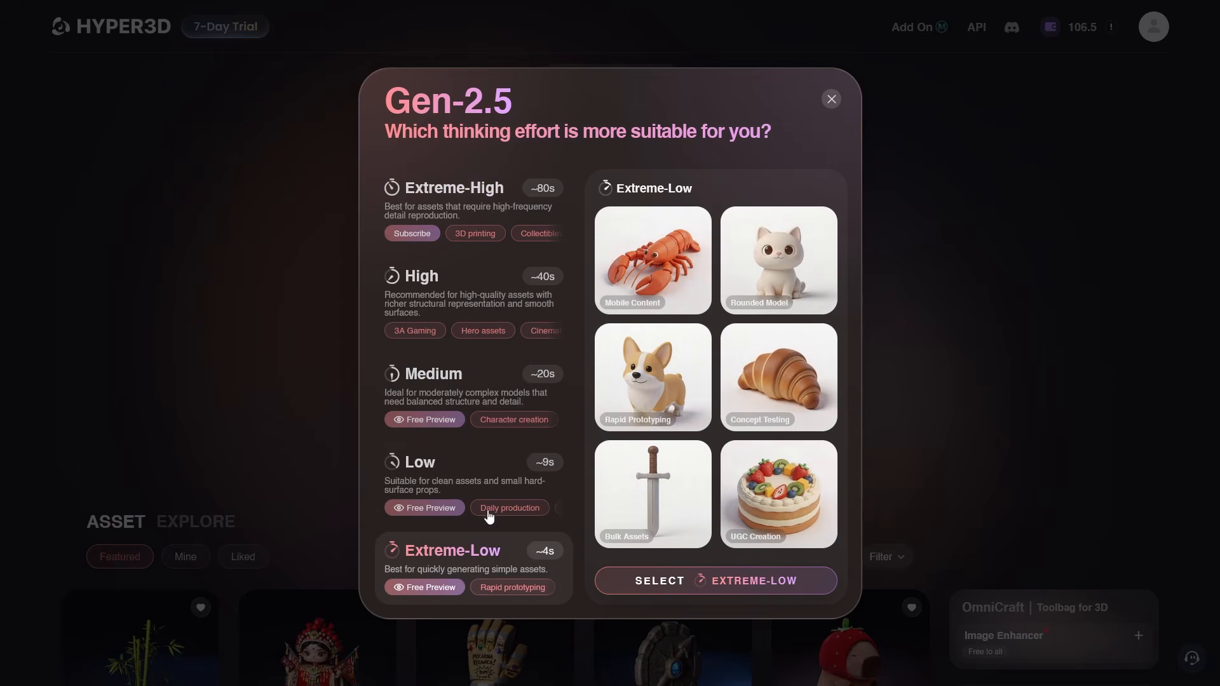
left_click(489, 483)
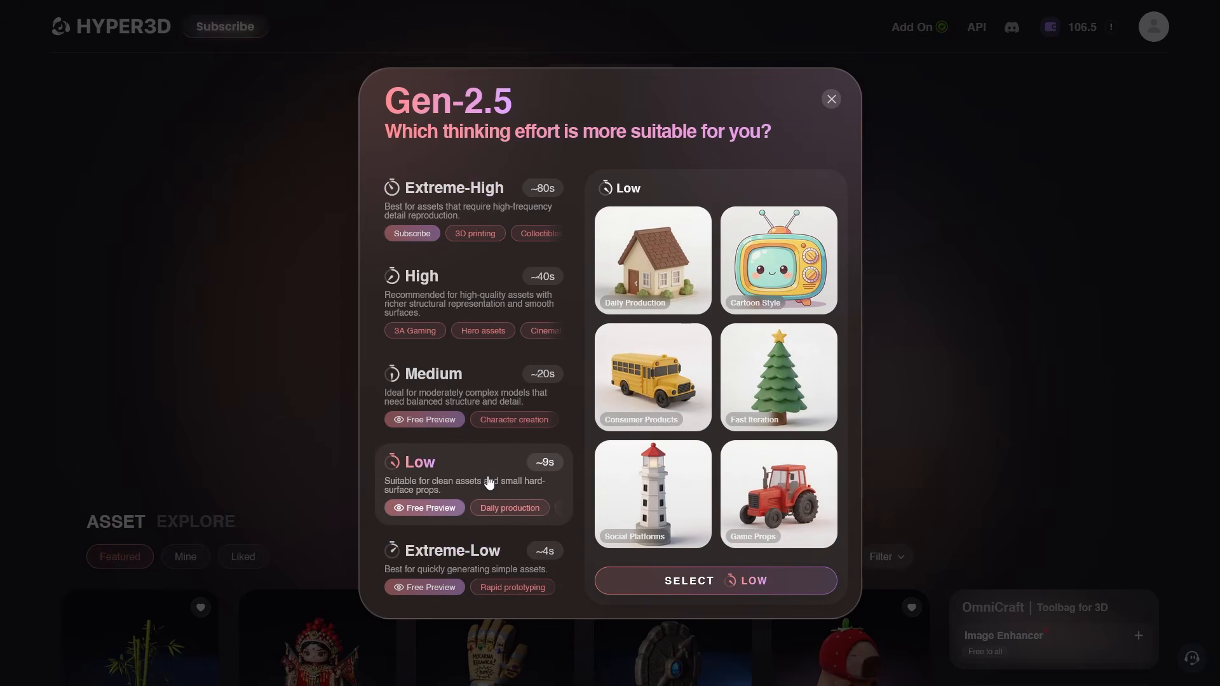
left_click(490, 395)
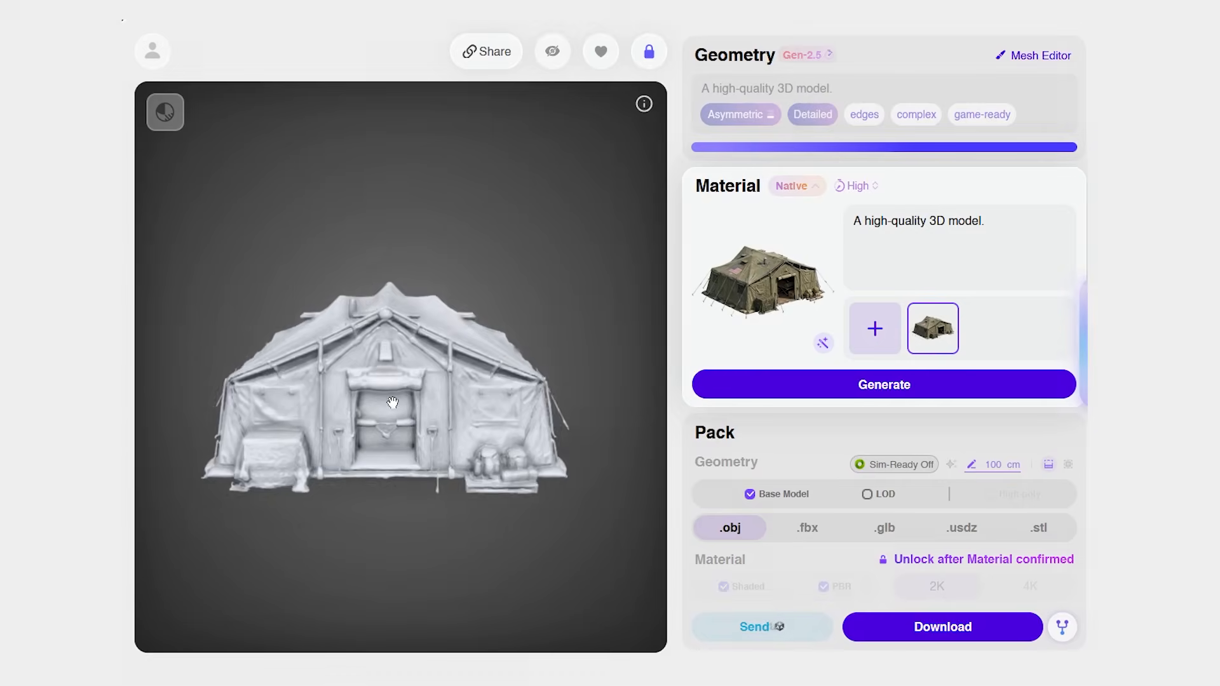
Examine the untextured military tent models and the low-poly young male with backpack from several sides.
left_click_drag(438, 405, 296, 444)
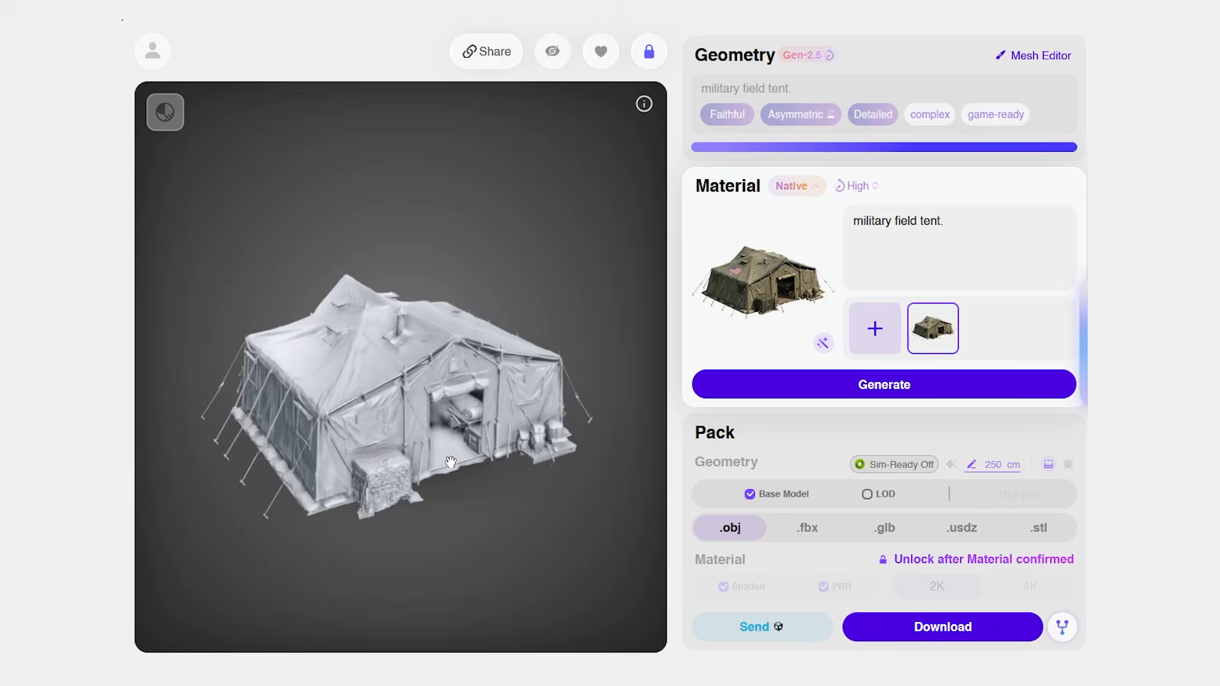
left_click_drag(470, 445, 126, 468)
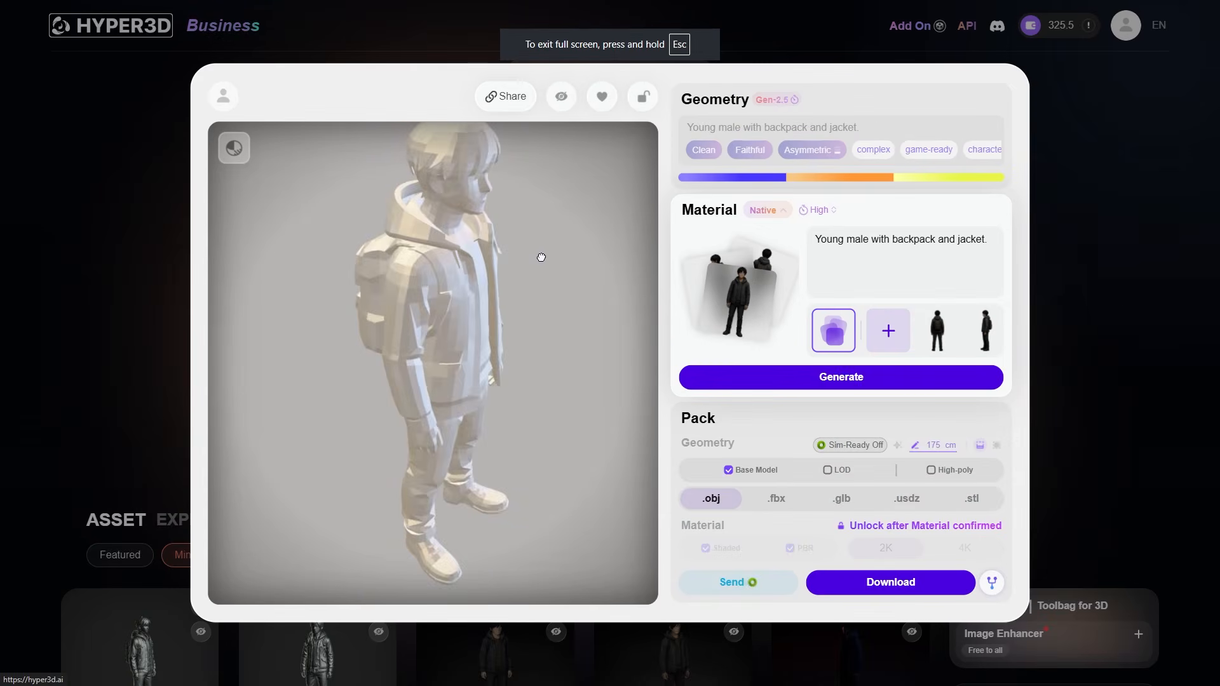
left_click_drag(547, 250, 293, 250)
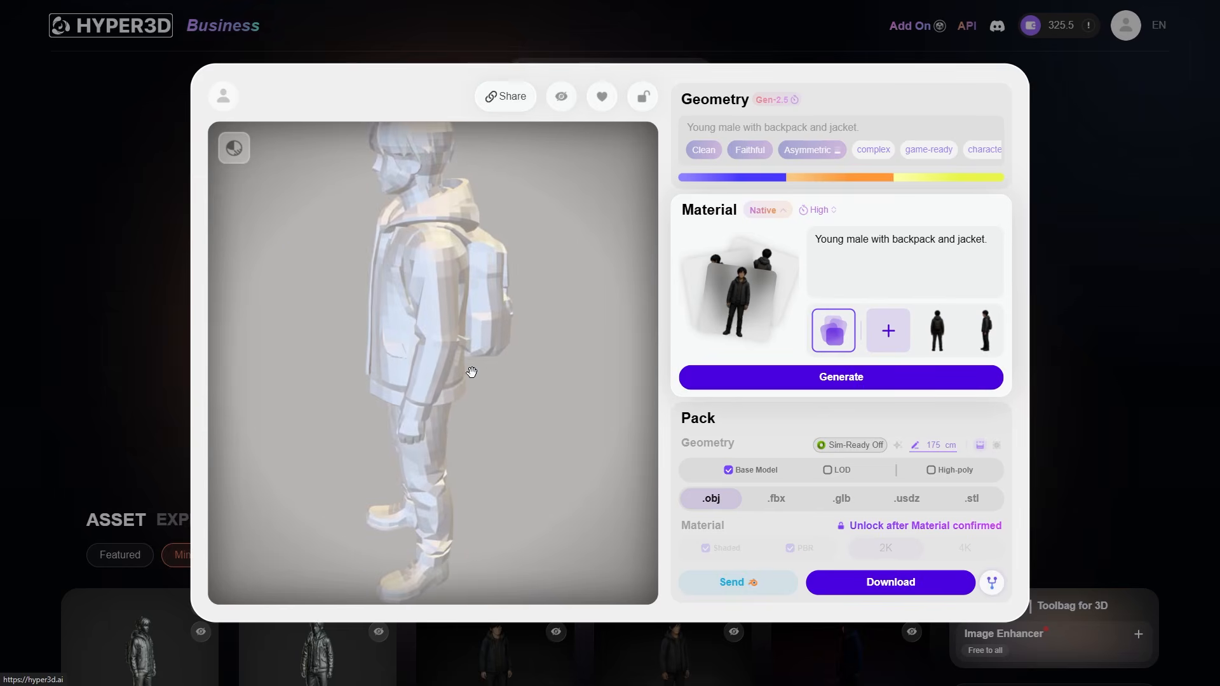
left_click_drag(471, 372, 550, 338)
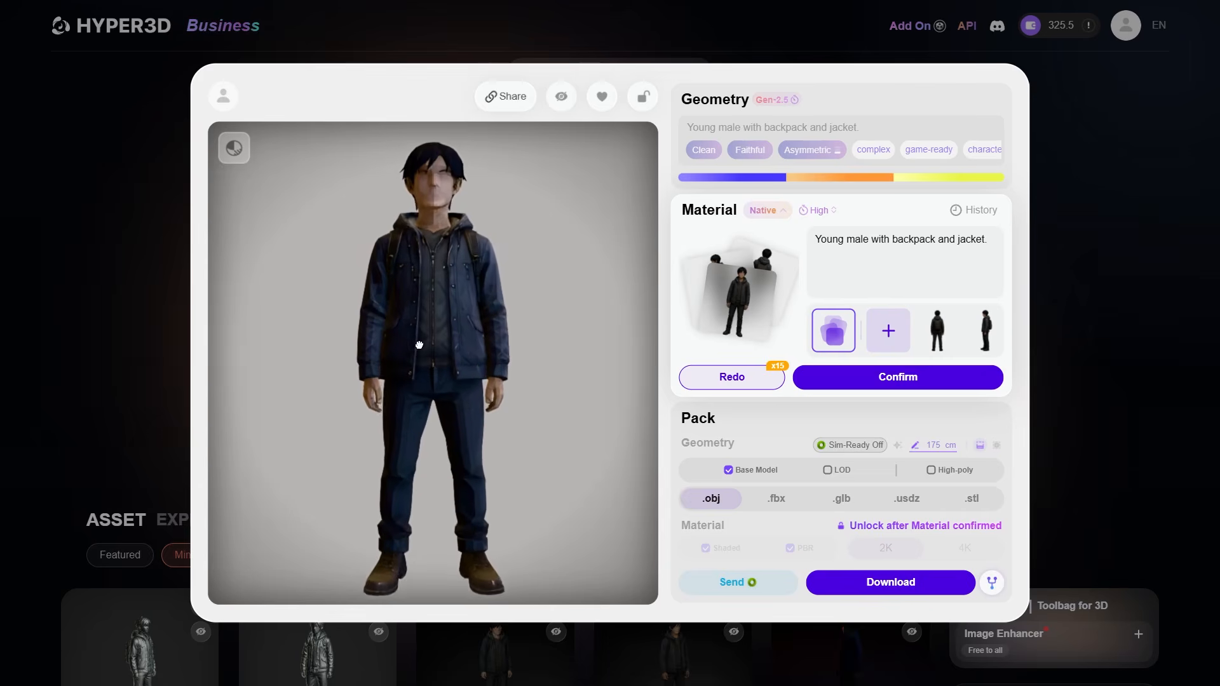
Show the textured young male character in Wireframe display mode and examine its mesh.
left_click(234, 147)
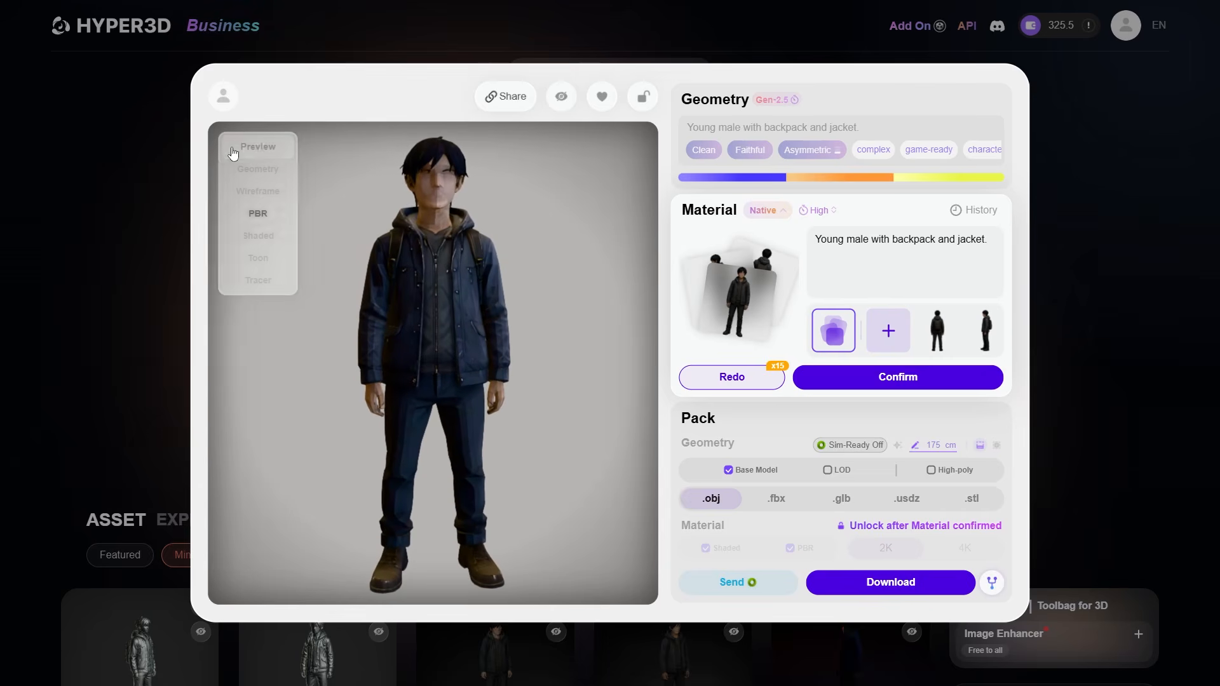
left_click(282, 191)
left_click_drag(433, 308, 376, 352)
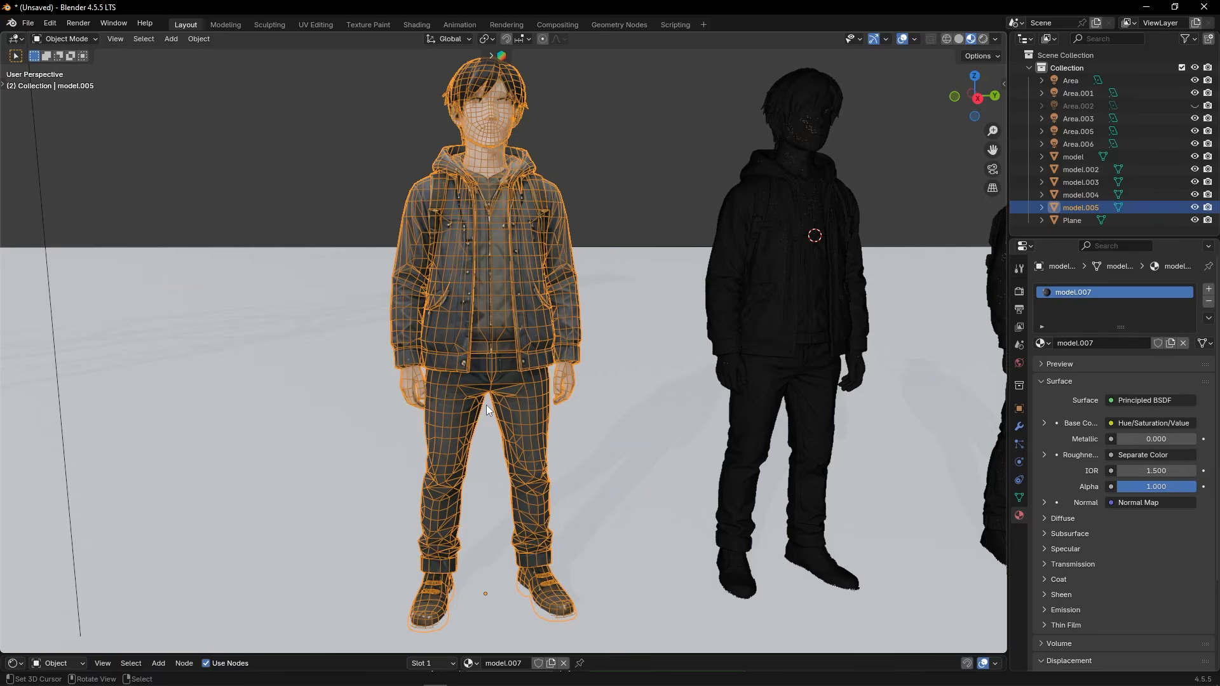
In Blender, select the black figure beside the textured character and examine the textured character's face, hood and jacket topology.
scroll(503, 227, "down", 4)
right_click(628, 253)
scroll(627, 253, "up", 5)
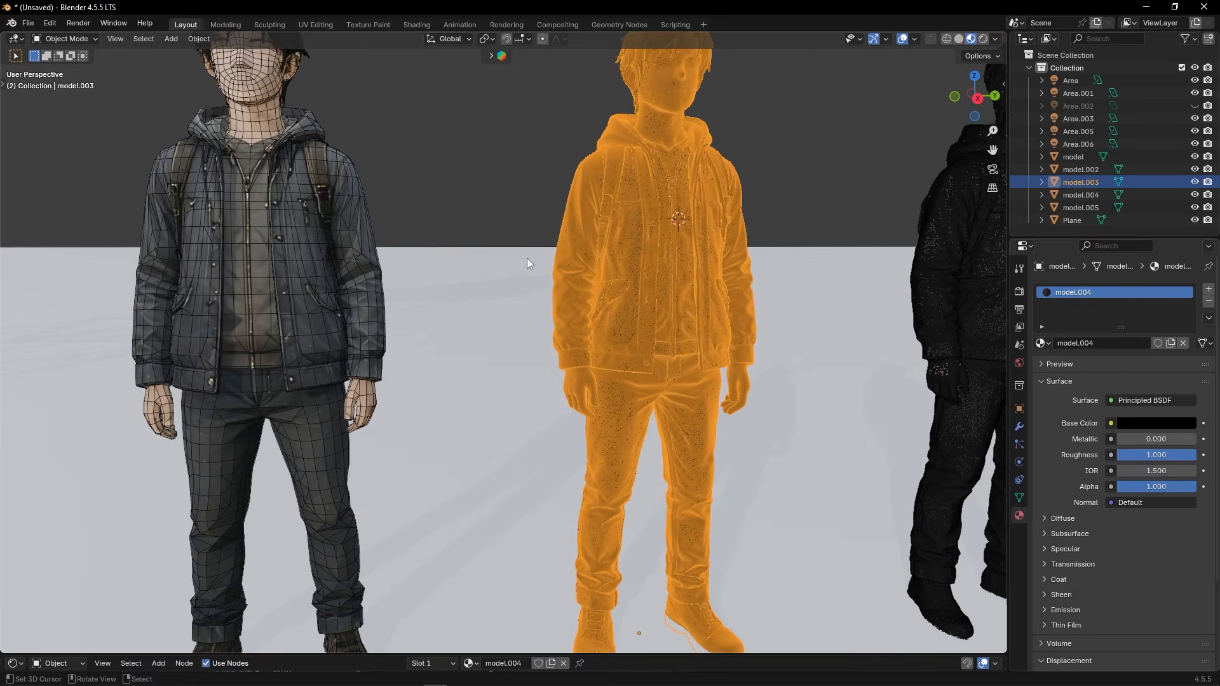
middle_click_drag(244, 243, 447, 354)
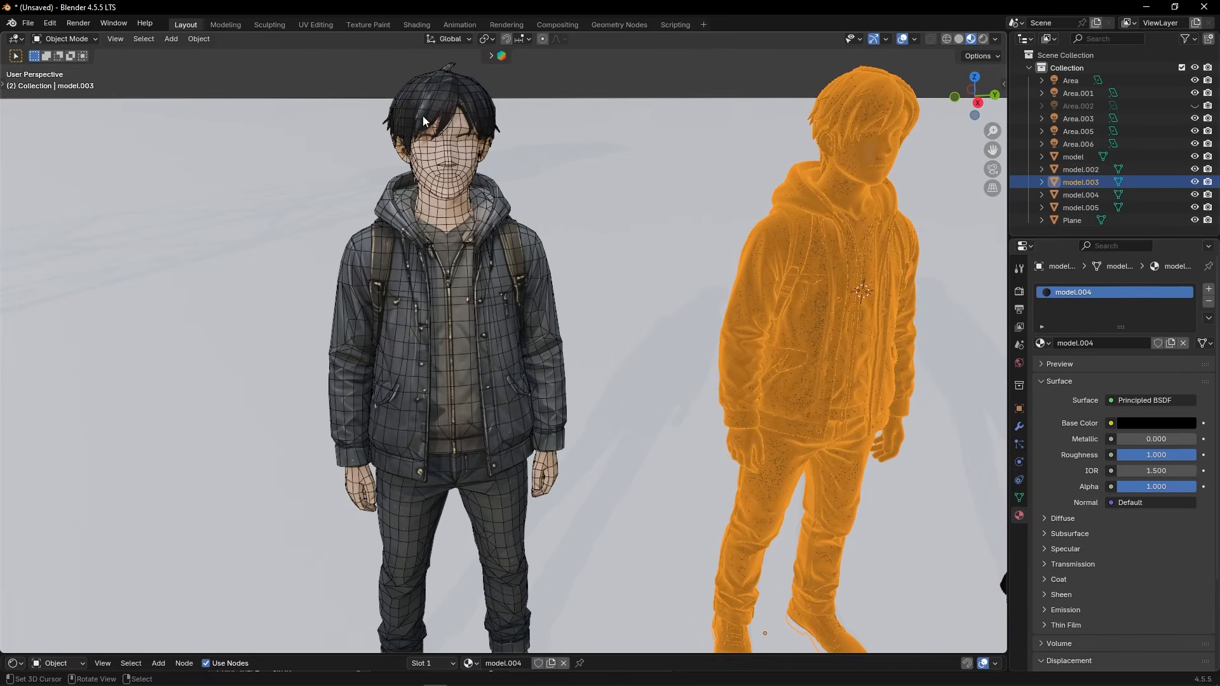
scroll(423, 117, "up", 5)
middle_click_drag(463, 220, 455, 143)
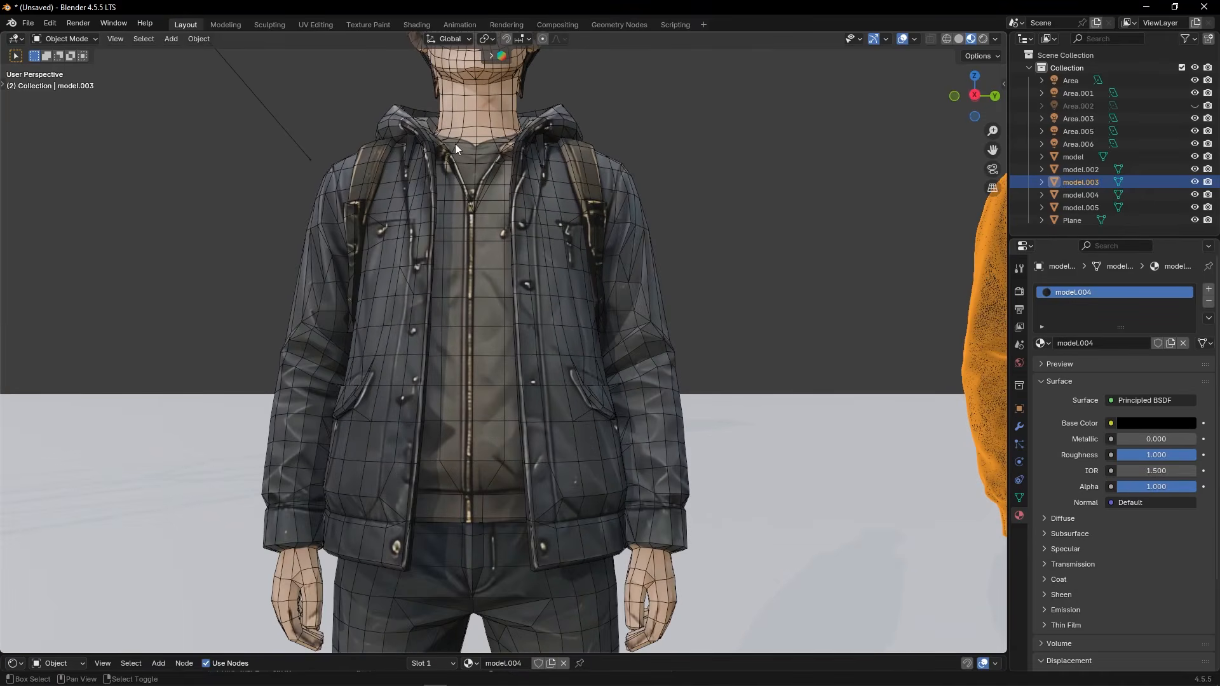
middle_click_drag(467, 244, 514, 281)
middle_click_drag(497, 214, 472, 330, "ctrl")
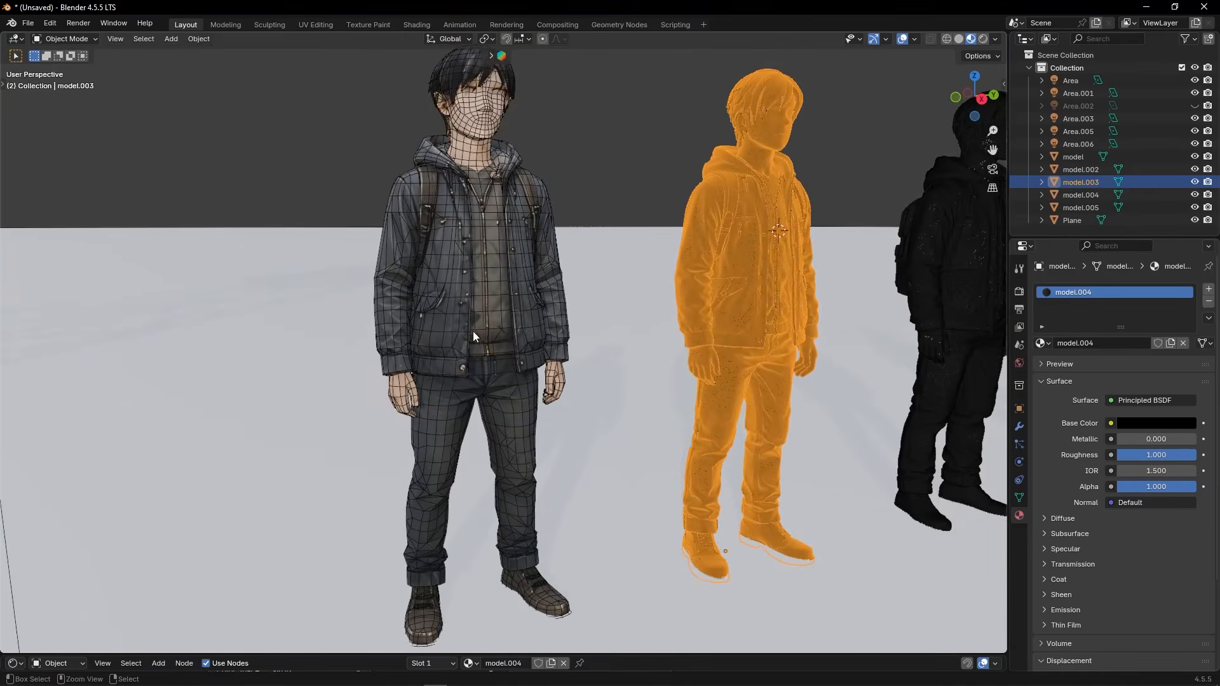
Examine the mesh of the textured character's hand, cuff, sleeve and jacket up close from several angles.
mouse_move(439, 374)
middle_mouse_down()
mouse_move(531, 321)
mouse_move(428, 360)
middle_mouse_up()
scroll(389, 438, "up", 8)
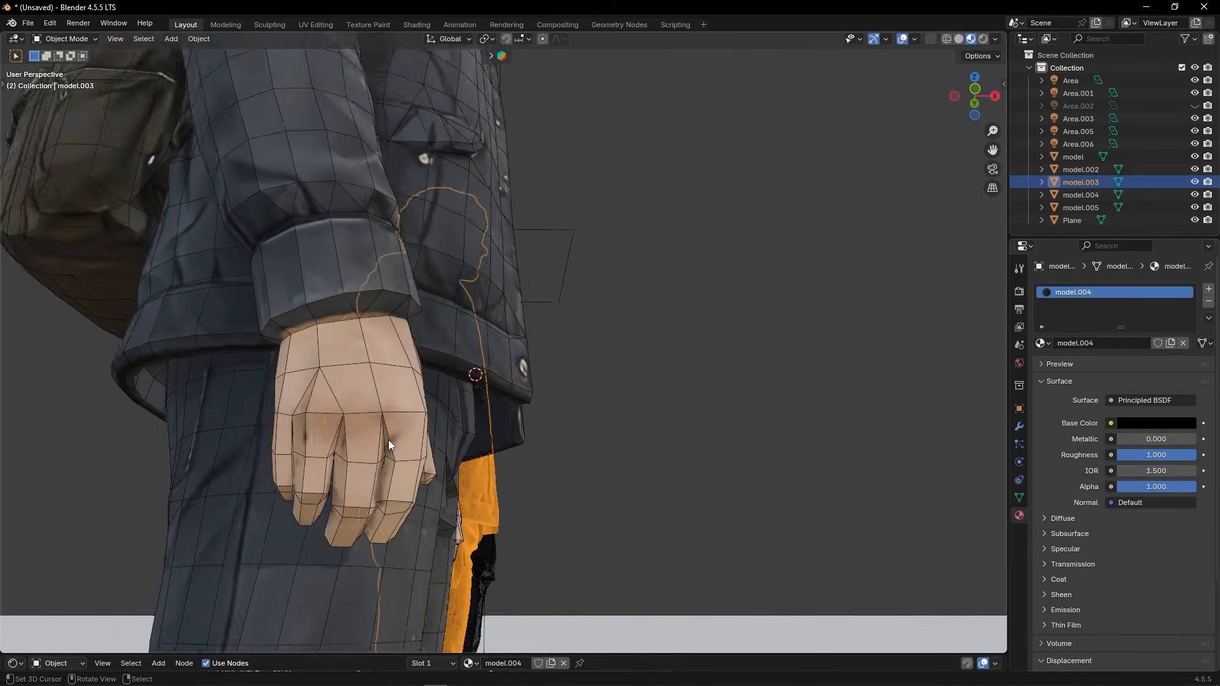
scroll(392, 429, "down", 2)
middle_click_drag(356, 441, 390, 270)
scroll(393, 216, "up", 6)
scroll(388, 282, "down", 6)
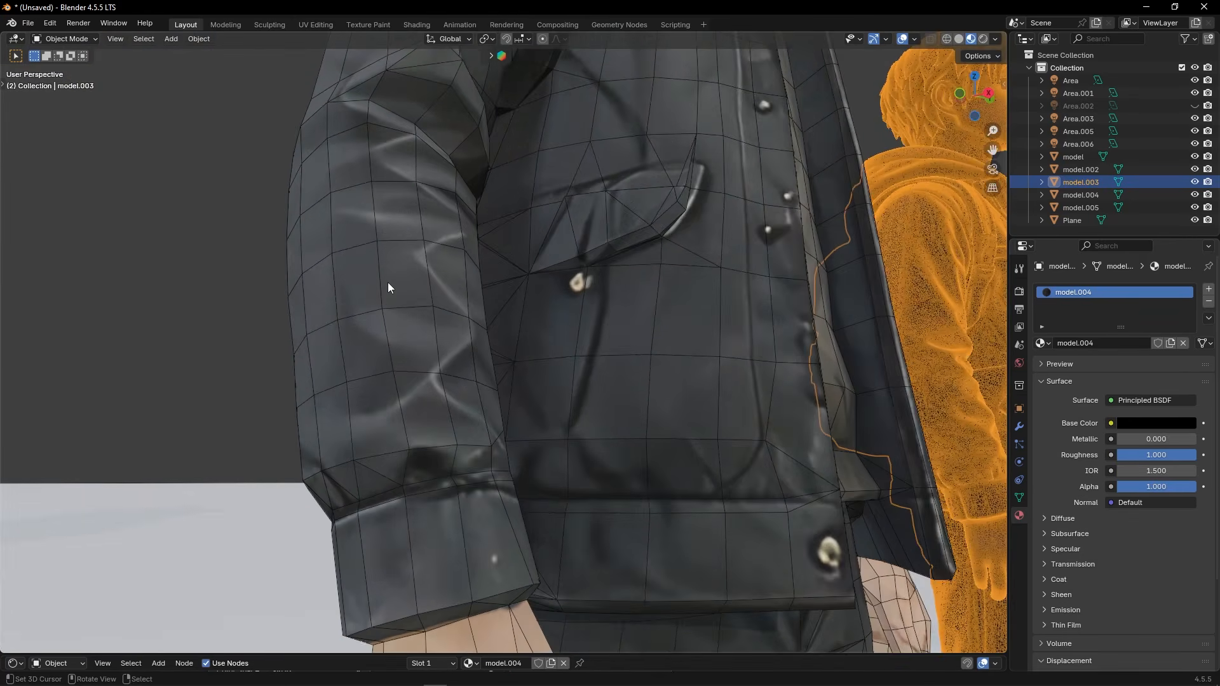
scroll(402, 280, "down", 5)
middle_click_drag(508, 254, 450, 260)
middle_click_drag(502, 327, 493, 257, "shift")
scroll(478, 360, "down", 4)
scroll(488, 368, "up", 4)
middle_click_drag(488, 367, 554, 365)
scroll(646, 465, "up", 3)
left_click(629, 452)
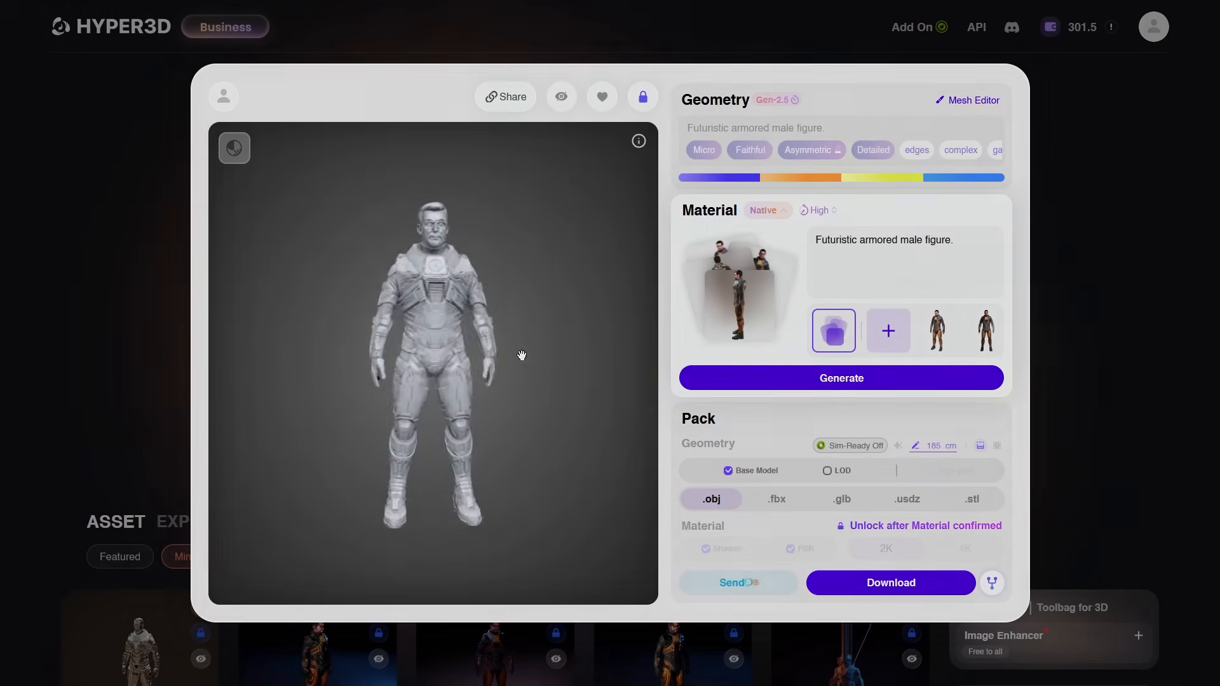
Switch to Hyper3D and examine the untextured futuristic armored male and soldier figures from different sides.
left_click_drag(521, 354, 376, 338)
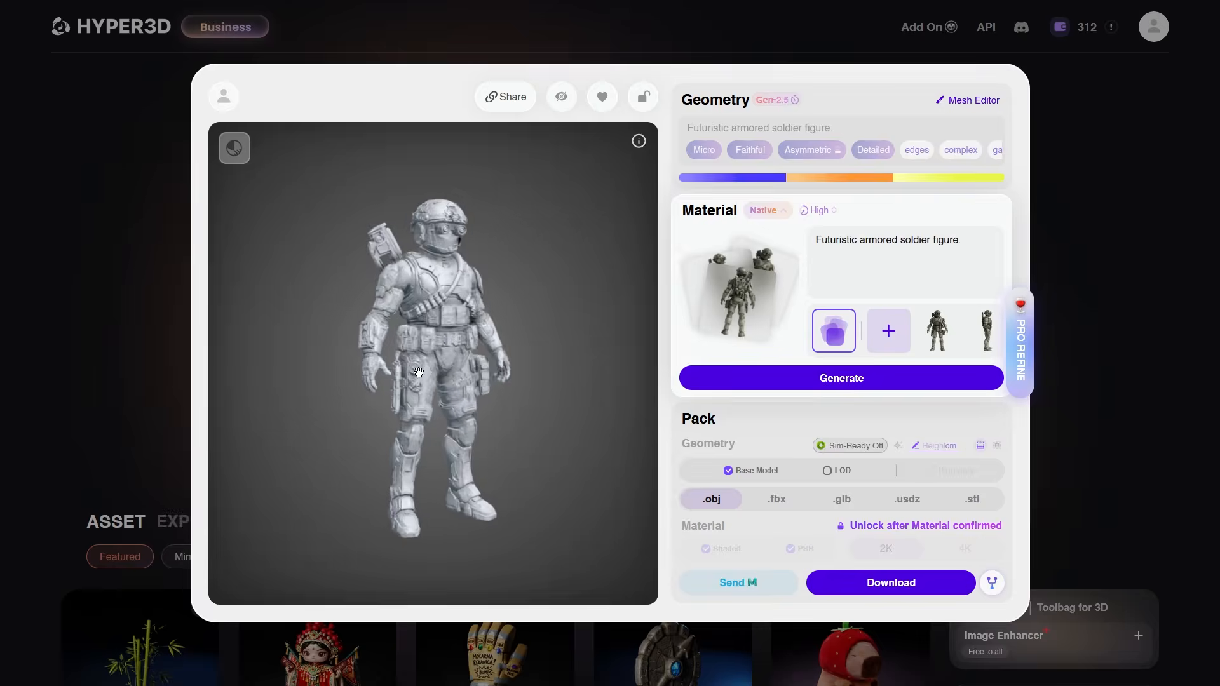
left_click_drag(419, 372, 656, 354)
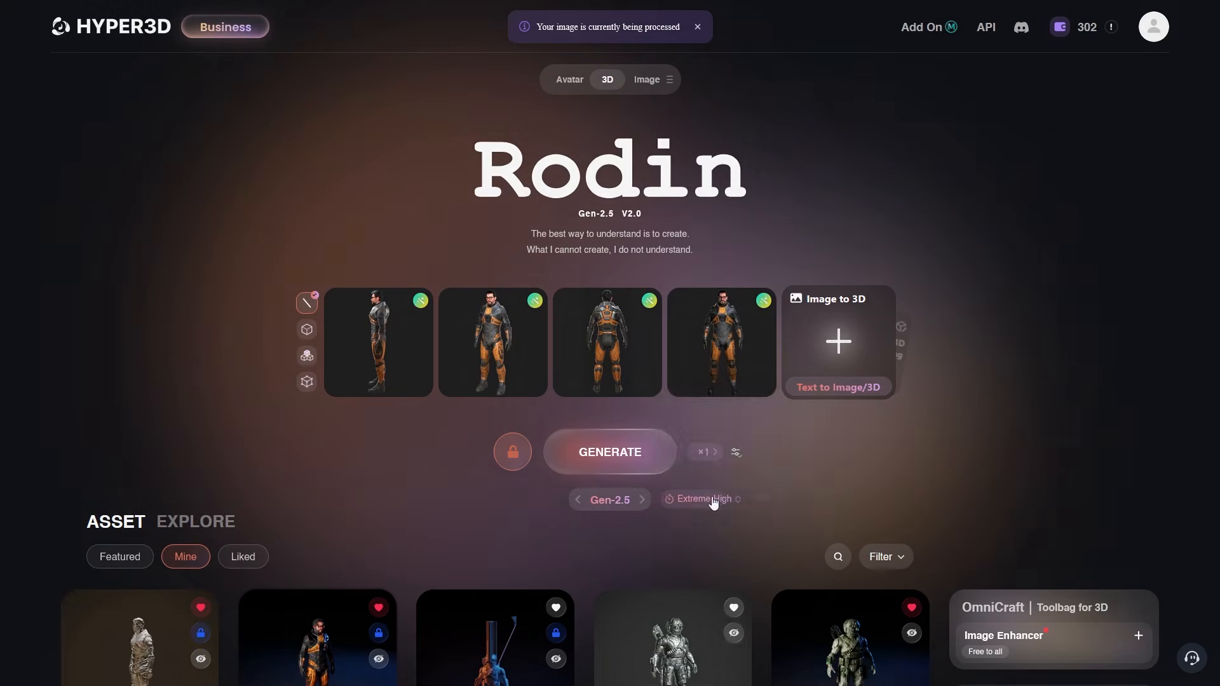
Set the Gen-2.5 thinking effort to Extreme-Low for the four-view armored character images.
left_click(711, 501)
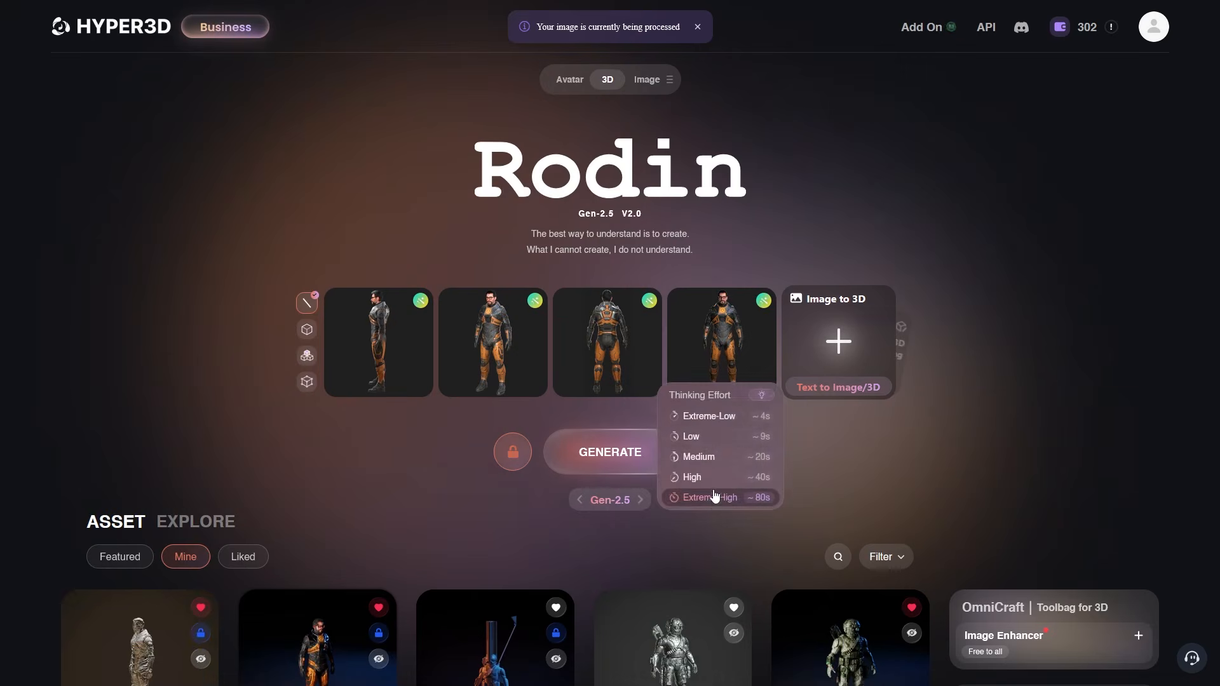
left_click(710, 417)
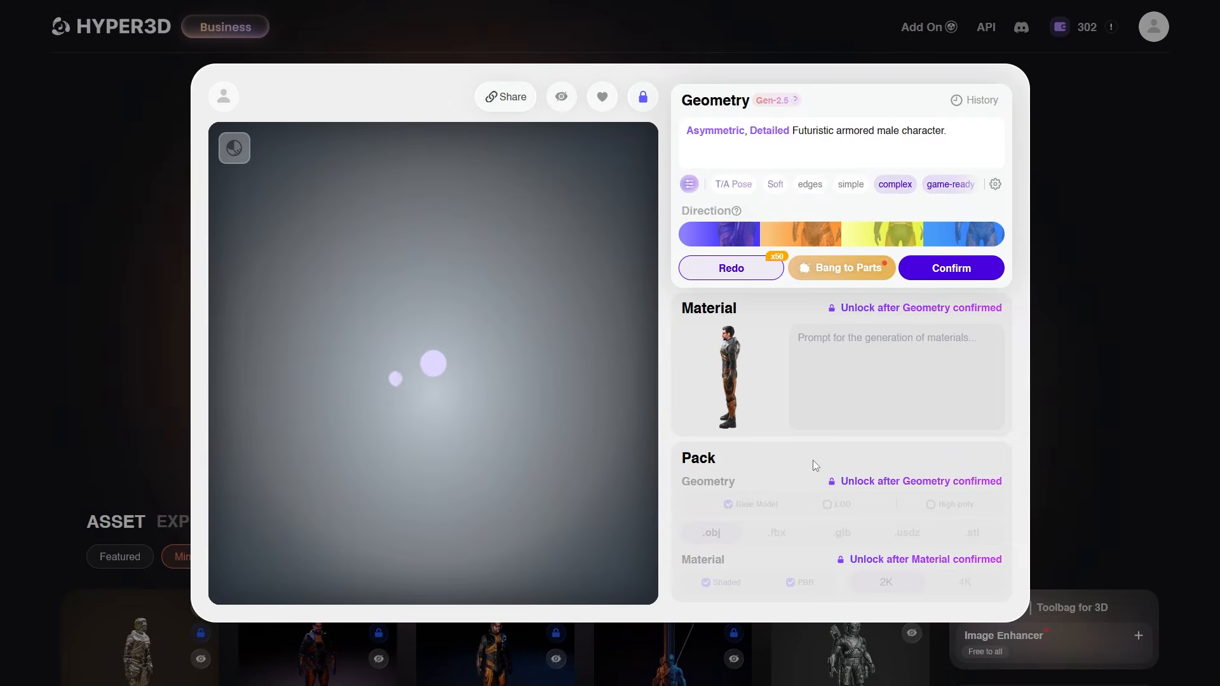
Examine the generated armored male geometry and compare history versions v3, v4 and v6 from front and back.
left_click_drag(418, 329, 155, 403)
left_click(155, 403)
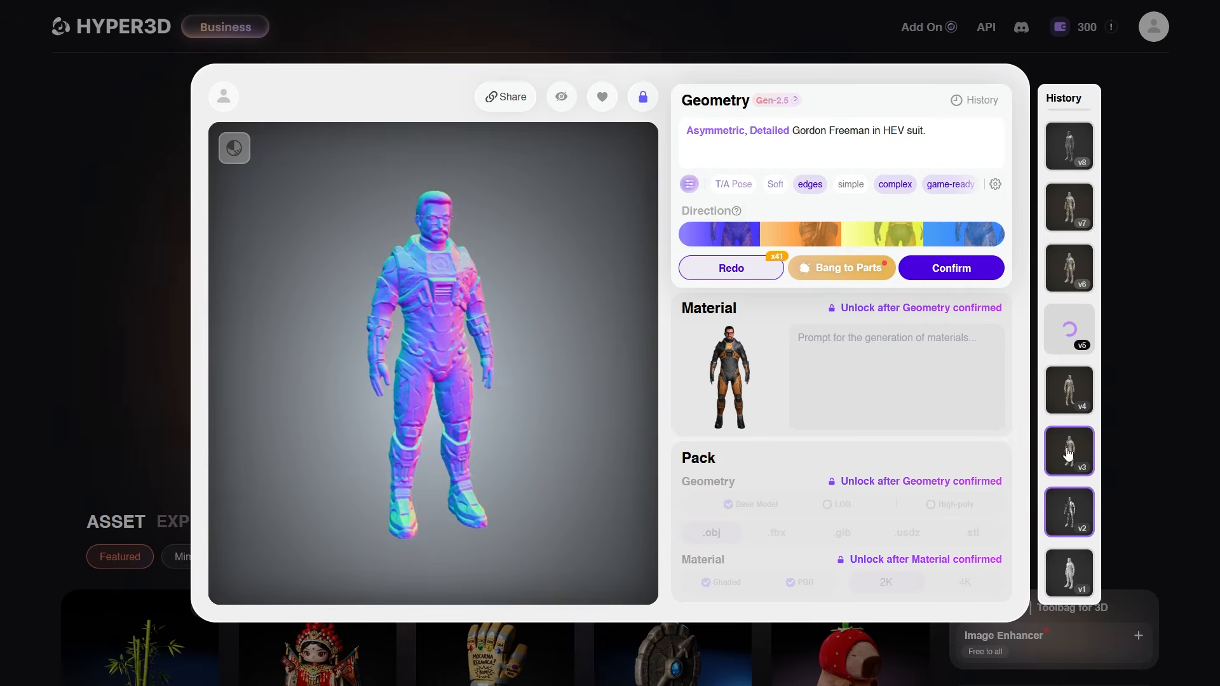
left_click(1069, 453)
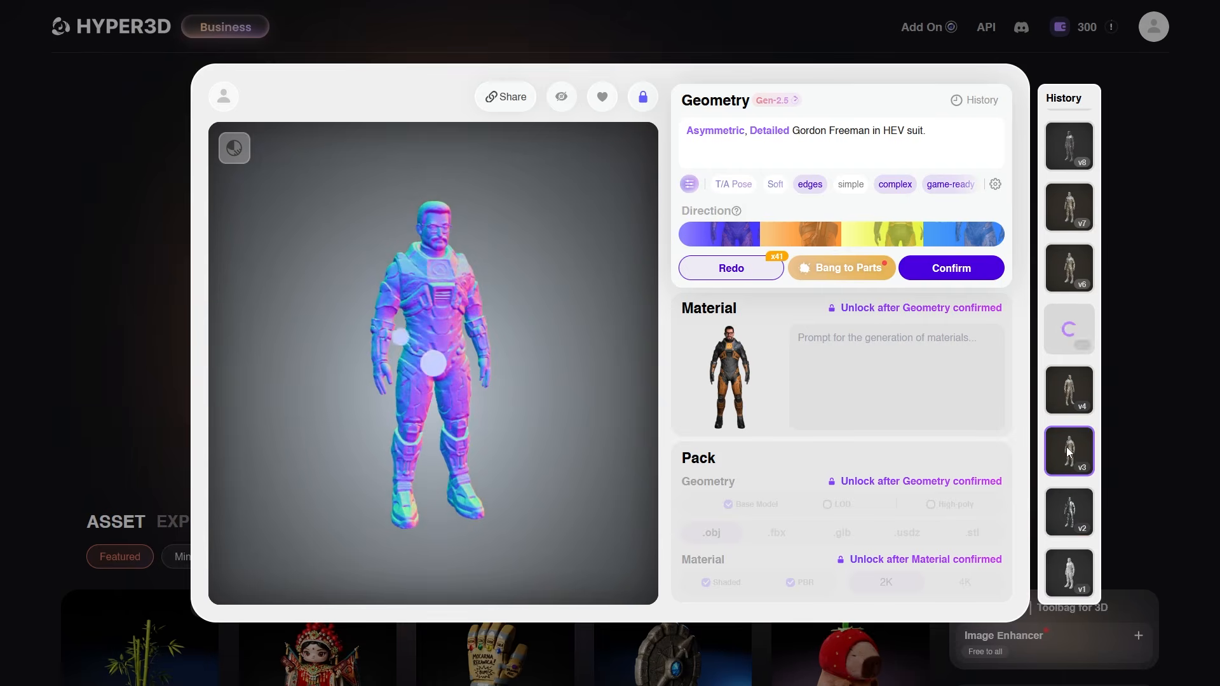
left_click(1085, 392)
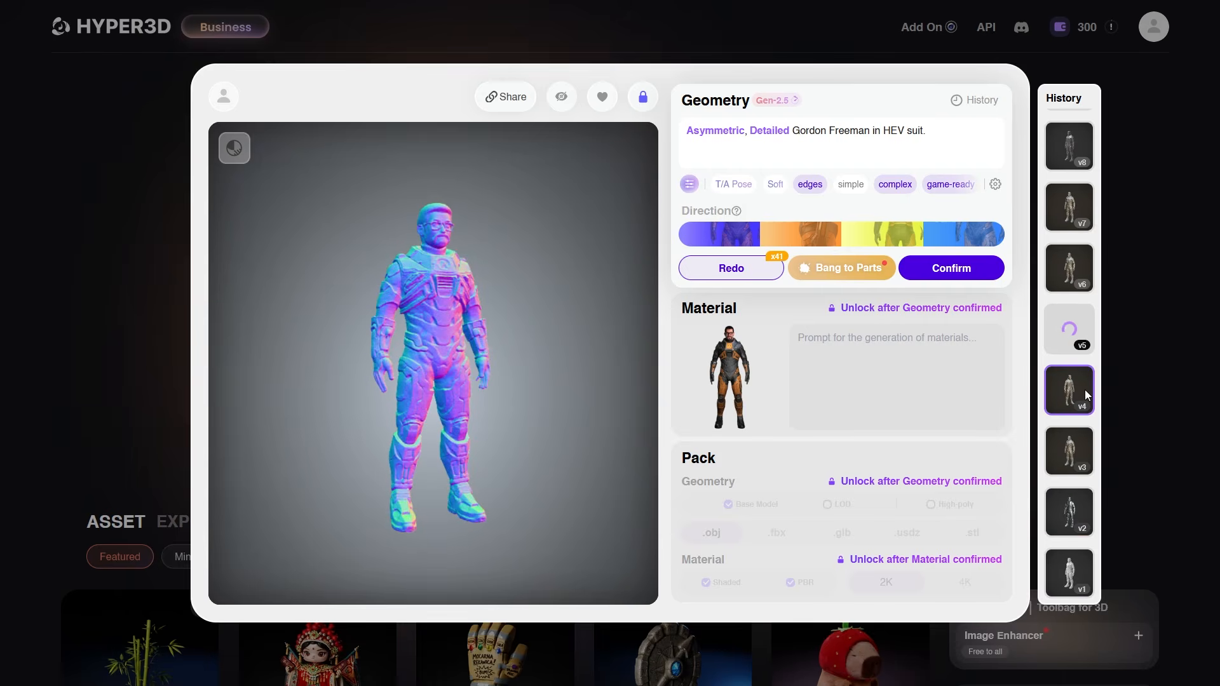
left_click_drag(419, 348, 579, 360)
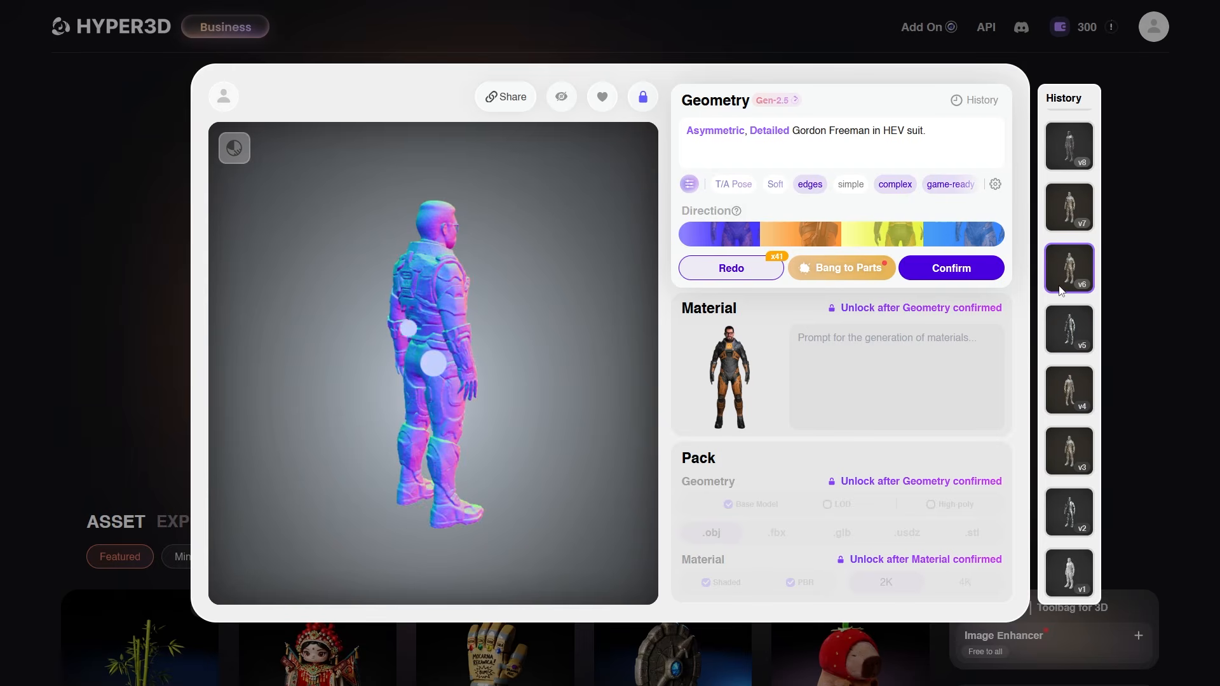
left_click_drag(512, 359, 223, 370)
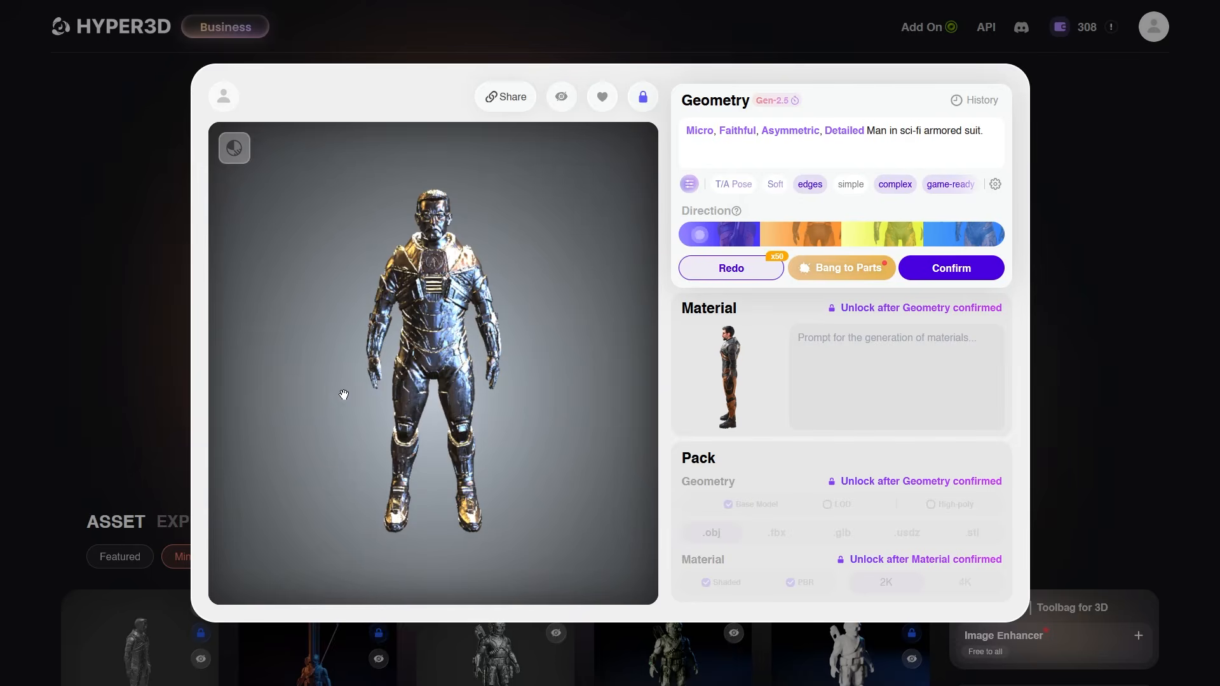
Examine the geometry of the sci-fi armored man generated with Micro, Faithful, Asymmetric and Detailed from all sides.
left_click_drag(605, 371, 267, 385)
left_click_drag(125, 378, 446, 356)
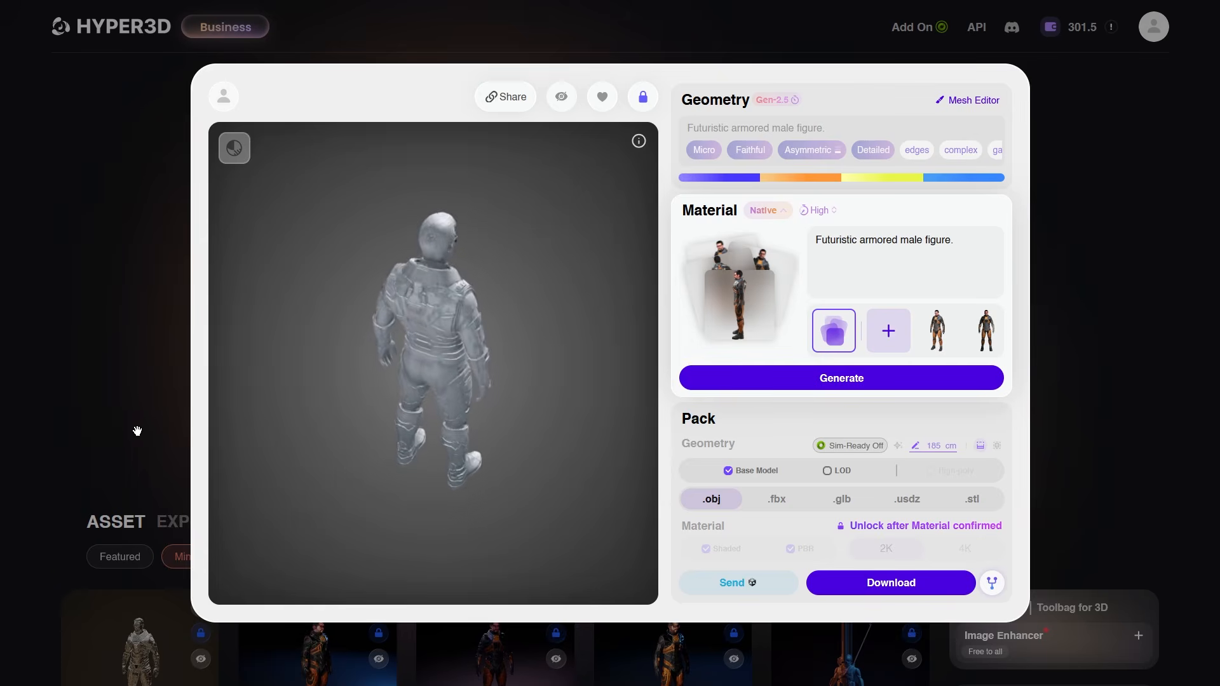
left_click_drag(524, 415, 587, 411)
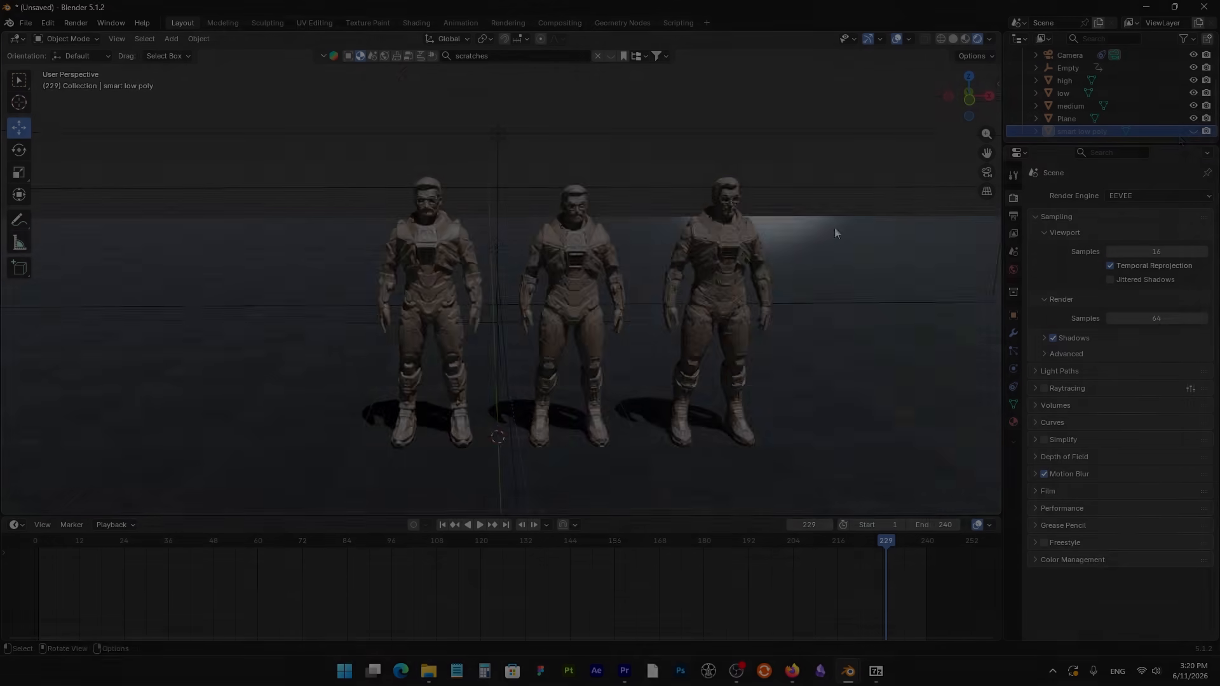
In Blender, isolate the "high" armored figure in local view and examine its suit details up close.
scroll(834, 227, "up", 5)
middle_click_drag(688, 326, 591, 299)
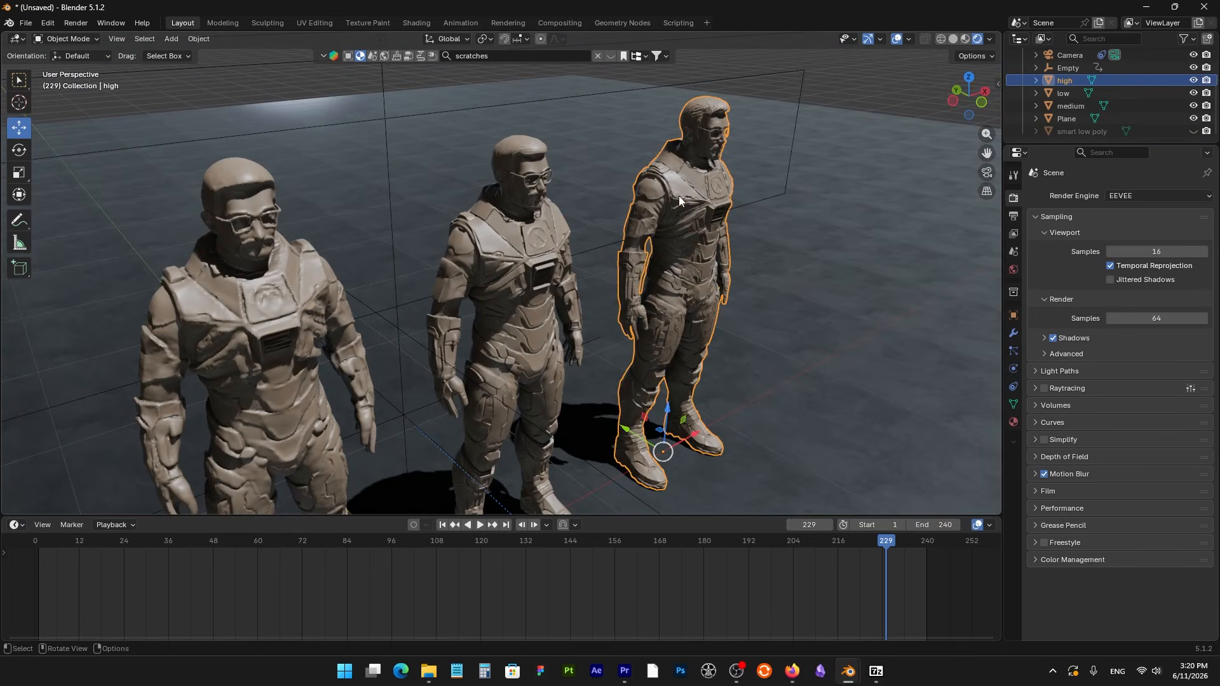
key("KP_Divide")
scroll(516, 169, "up", 4)
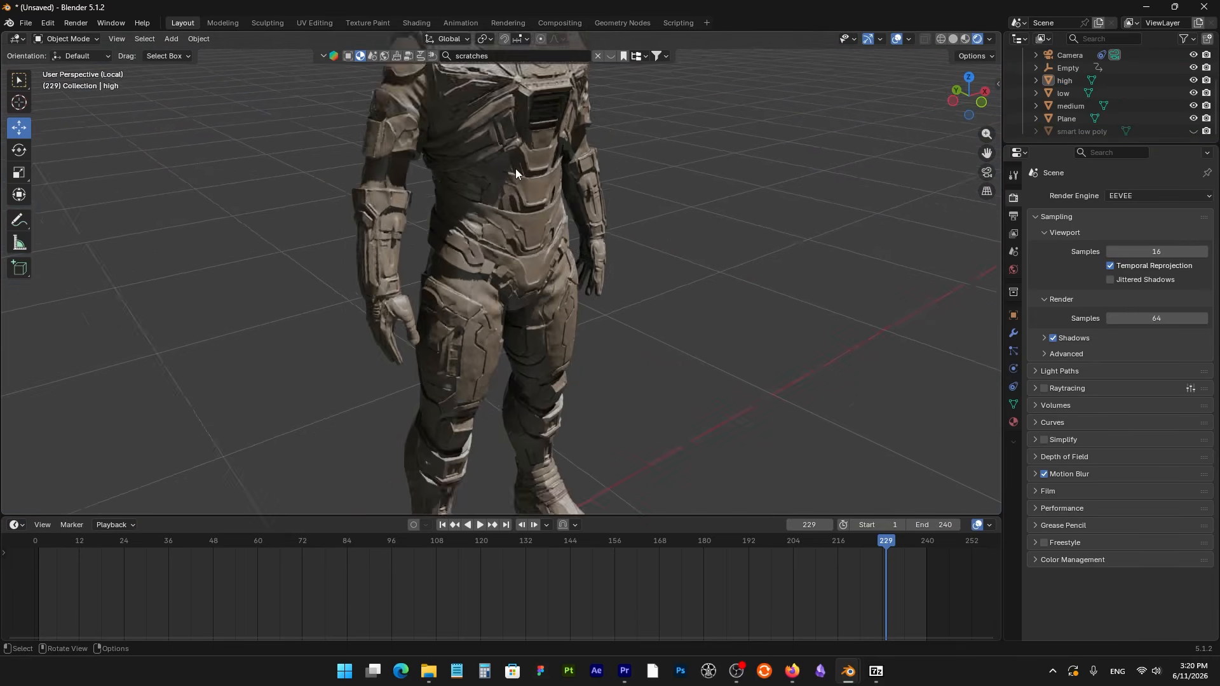
Rotate the viewport studio lighting around the "high" armored figure, settling on a rotation of 81.4°.
middle_click_drag(516, 169, 499, 226)
left_click(988, 40)
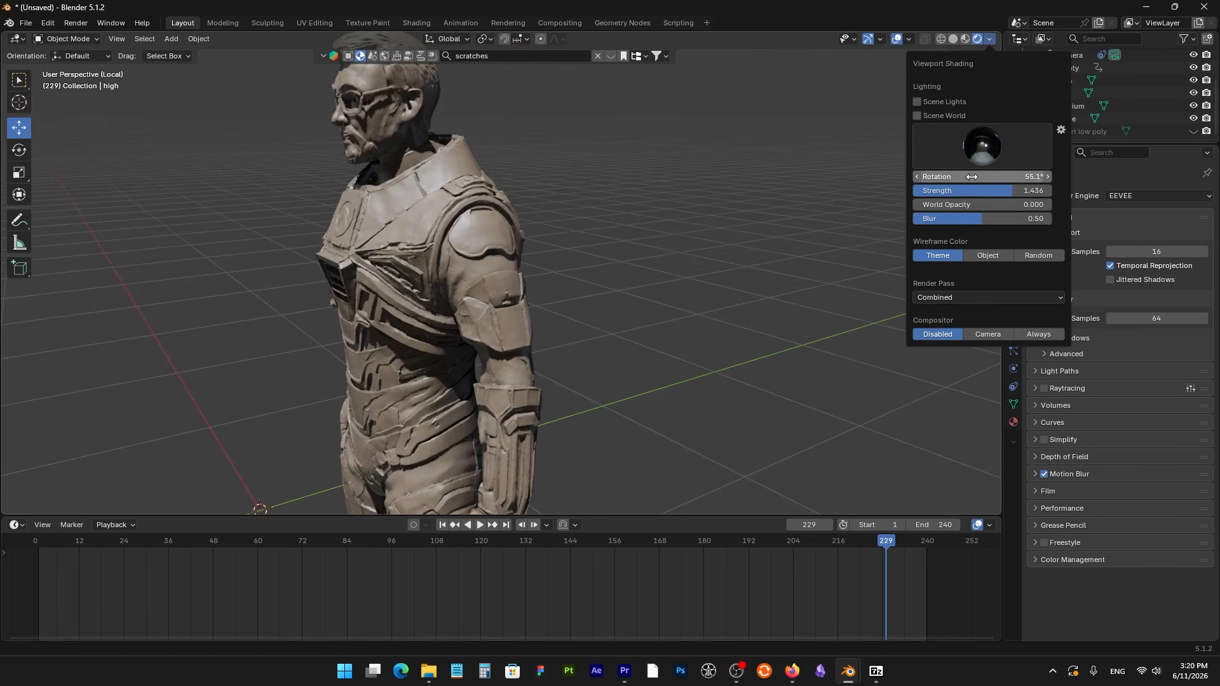
left_click_drag(982, 177, 1052, 176)
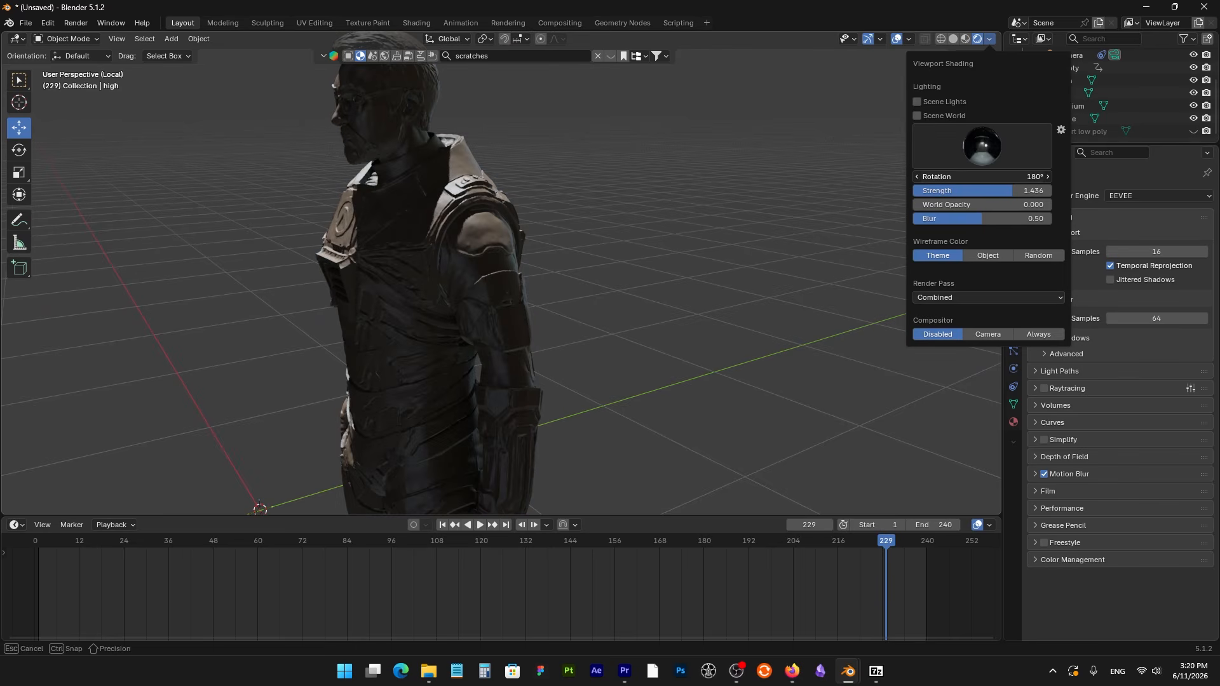
mouse_move(445, 239)
middle_mouse_down()
mouse_move(395, 254)
mouse_move(166, 242)
mouse_move(166, 299)
mouse_move(400, 322)
mouse_move(412, 294)
mouse_move(533, 279)
mouse_move(186, 303)
mouse_move(455, 292)
mouse_move(572, 254)
middle_mouse_up()
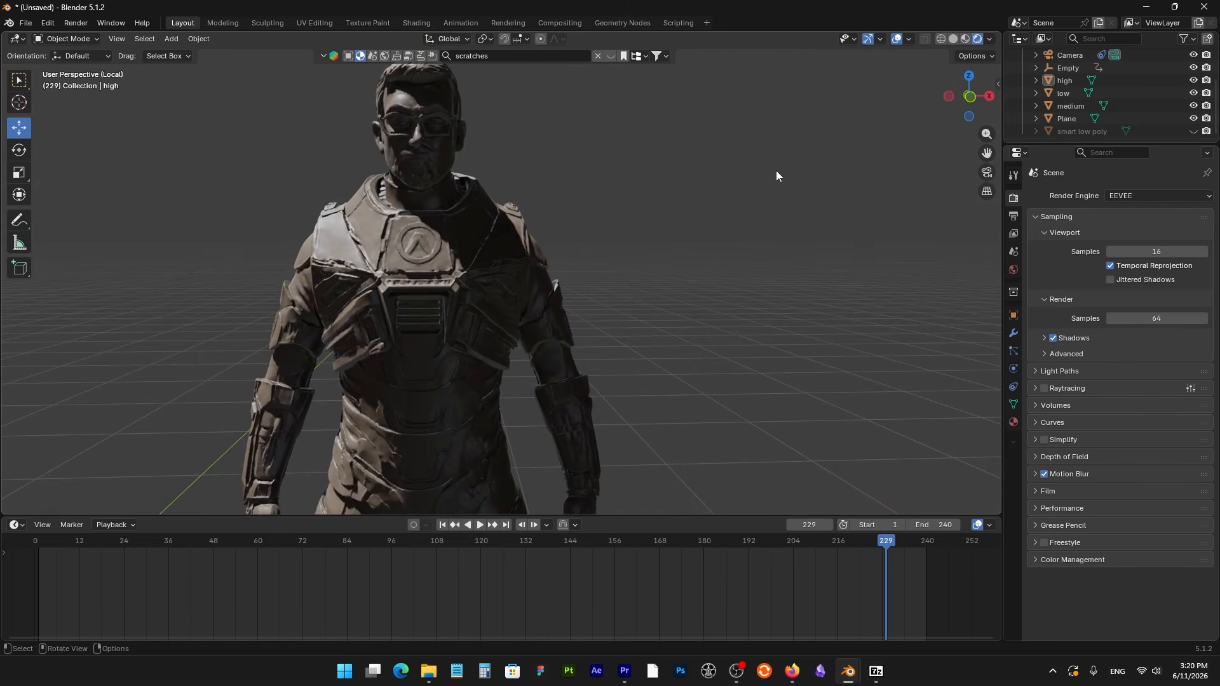
left_click(991, 39)
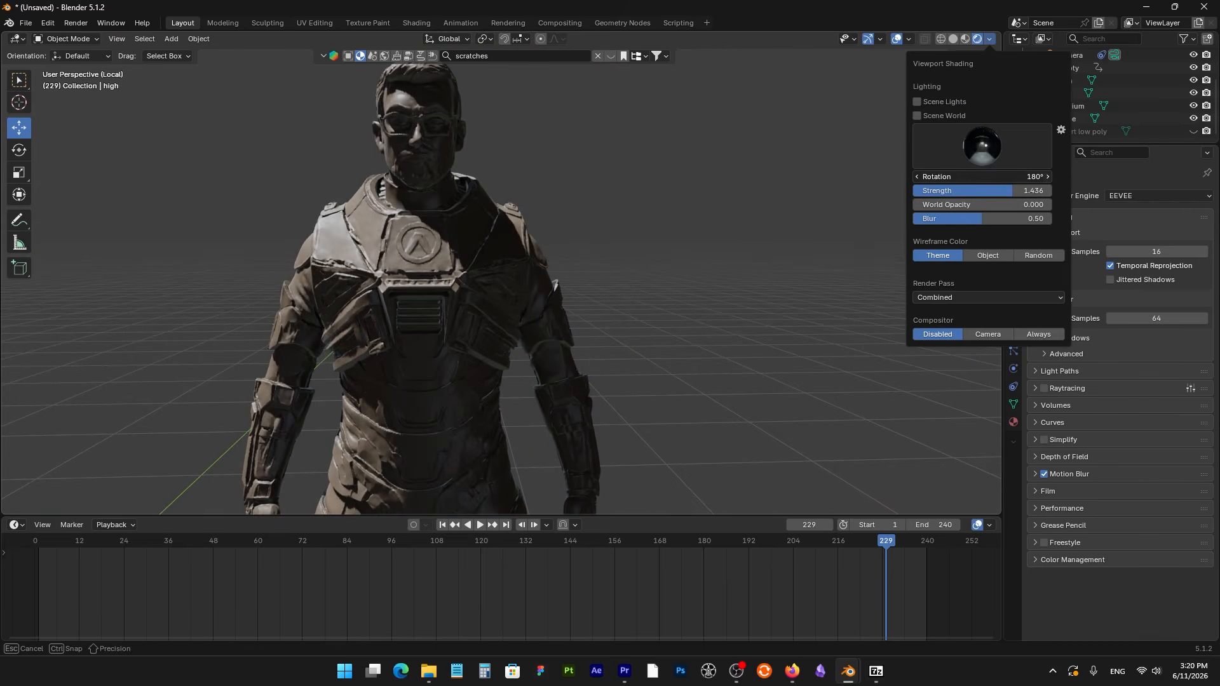
left_click_drag(981, 177, 902, 177)
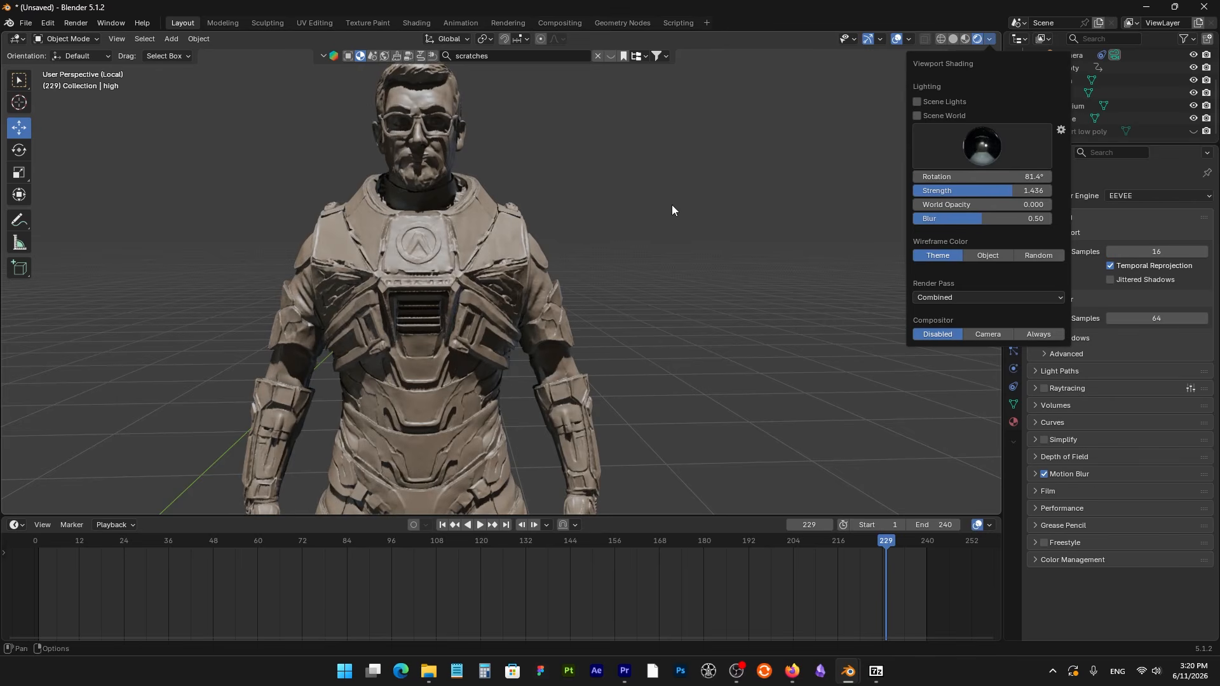
Examine the "high" figure's shaded surface and its dense wireframe topology from the chest down to the boots.
mouse_move(673, 210)
middle_mouse_down()
mouse_move(449, 245)
mouse_move(536, 249)
mouse_move(506, 296)
mouse_move(310, 314)
mouse_move(481, 314)
mouse_move(505, 159)
mouse_move(521, 352)
middle_mouse_up()
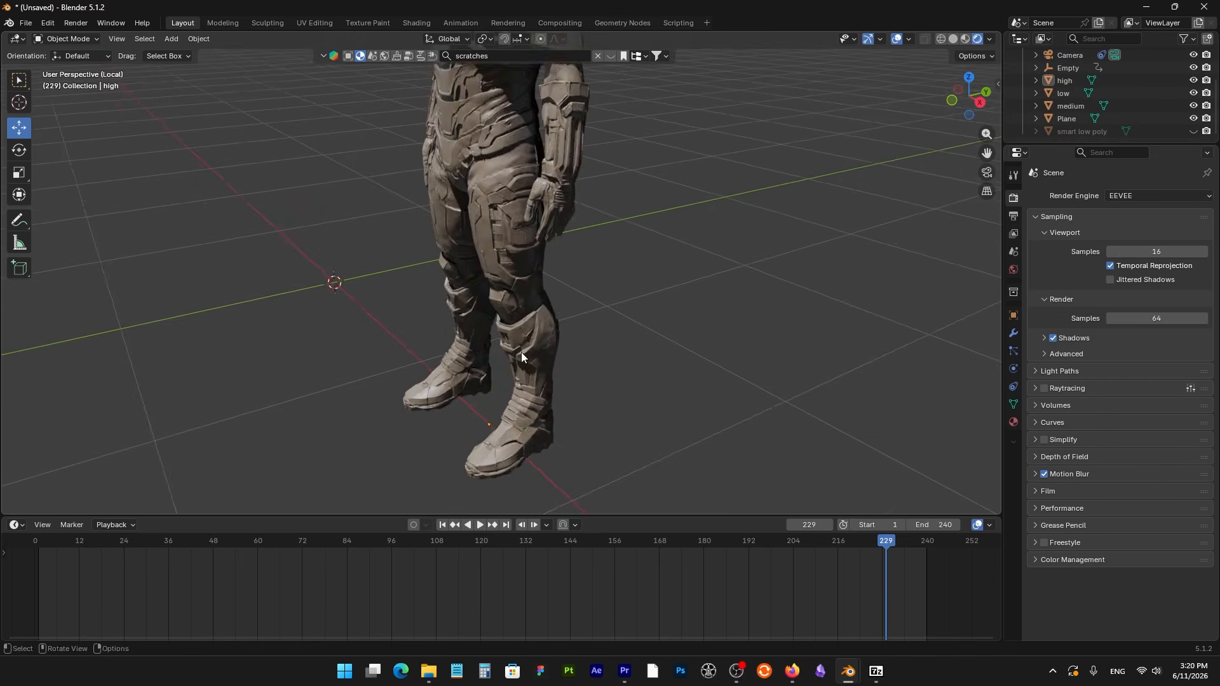
scroll(521, 352, "up", 2)
middle_click_drag(490, 237, 547, 260)
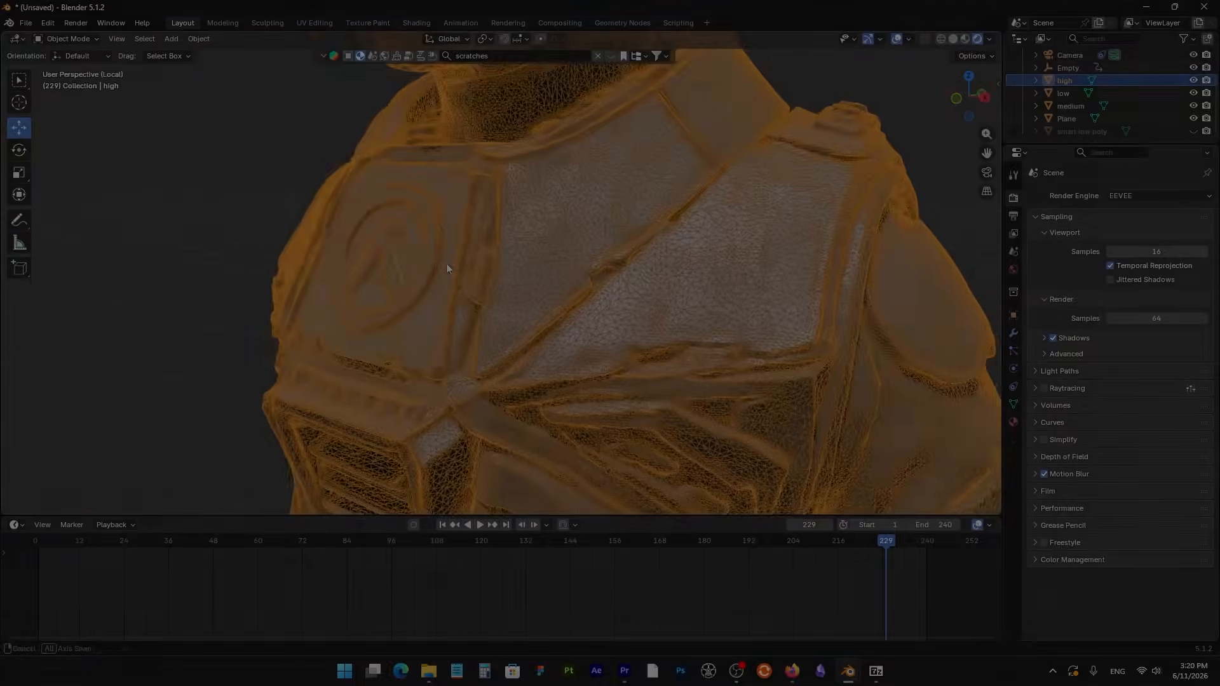
middle_click_drag(447, 263, 752, 274)
scroll(752, 274, "down", 7)
middle_click_drag(512, 205, 558, 348, "shift")
scroll(569, 348, "up", 8)
scroll(559, 348, "down", 4)
scroll(559, 351, "down", 6)
middle_click_drag(520, 436, 572, 180, "shift")
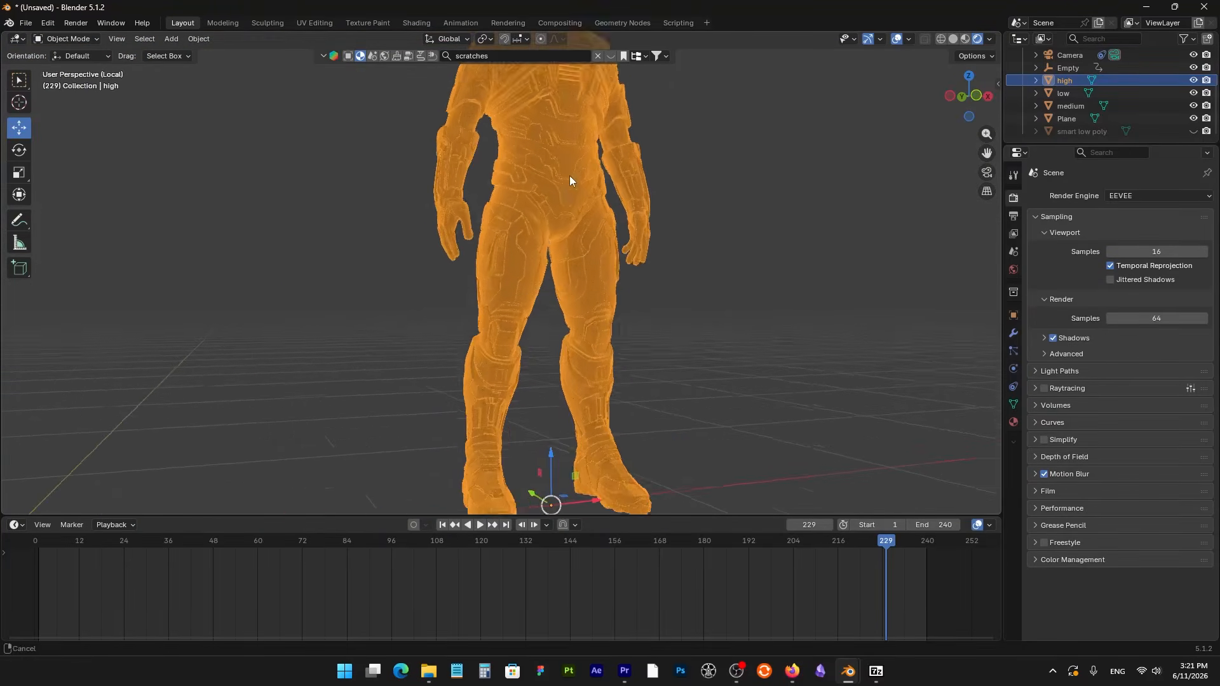
scroll(539, 278, "up", 6)
middle_click_drag(538, 275, 552, 225)
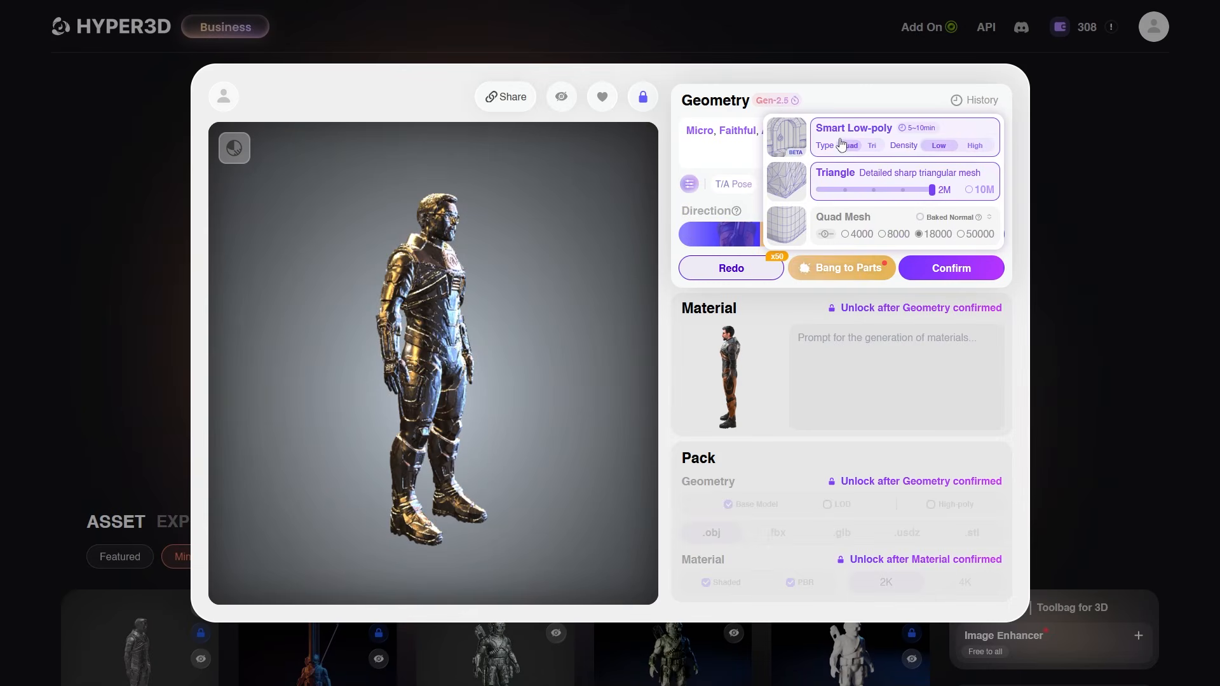
In Hyper3D, confirm the armored character's geometry as a Smart Low-poly quad mesh with Low density and inspect it from all sides.
left_click(952, 268)
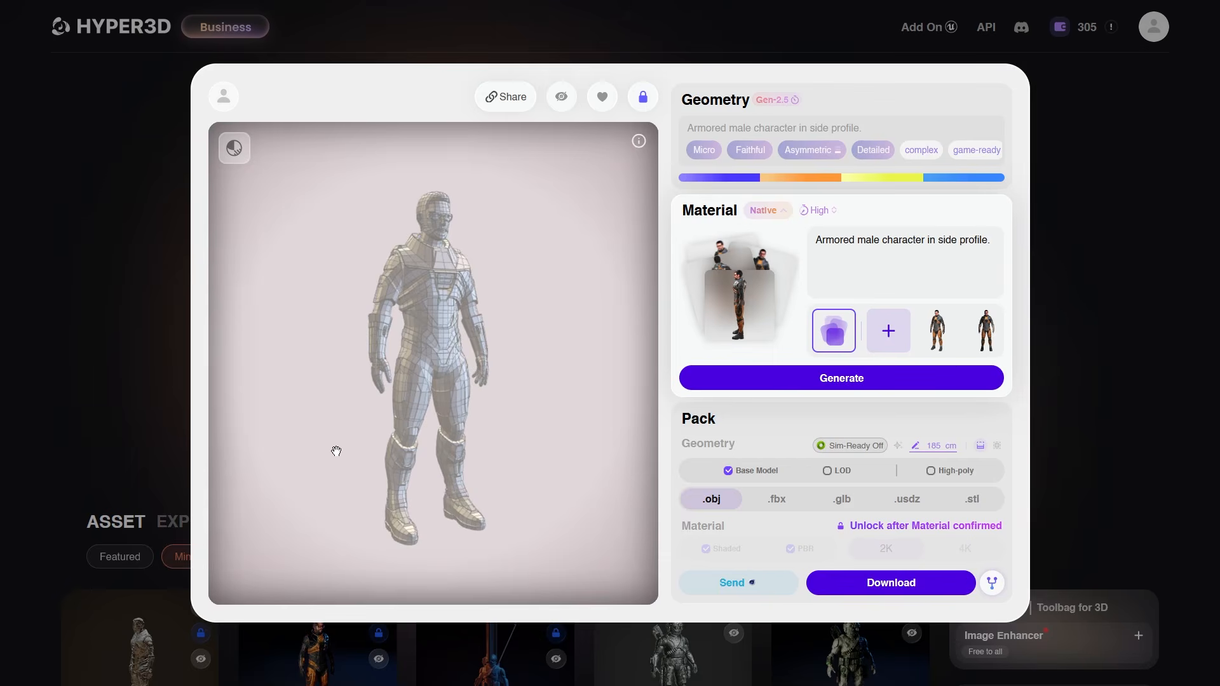
left_click_drag(551, 389, 691, 385)
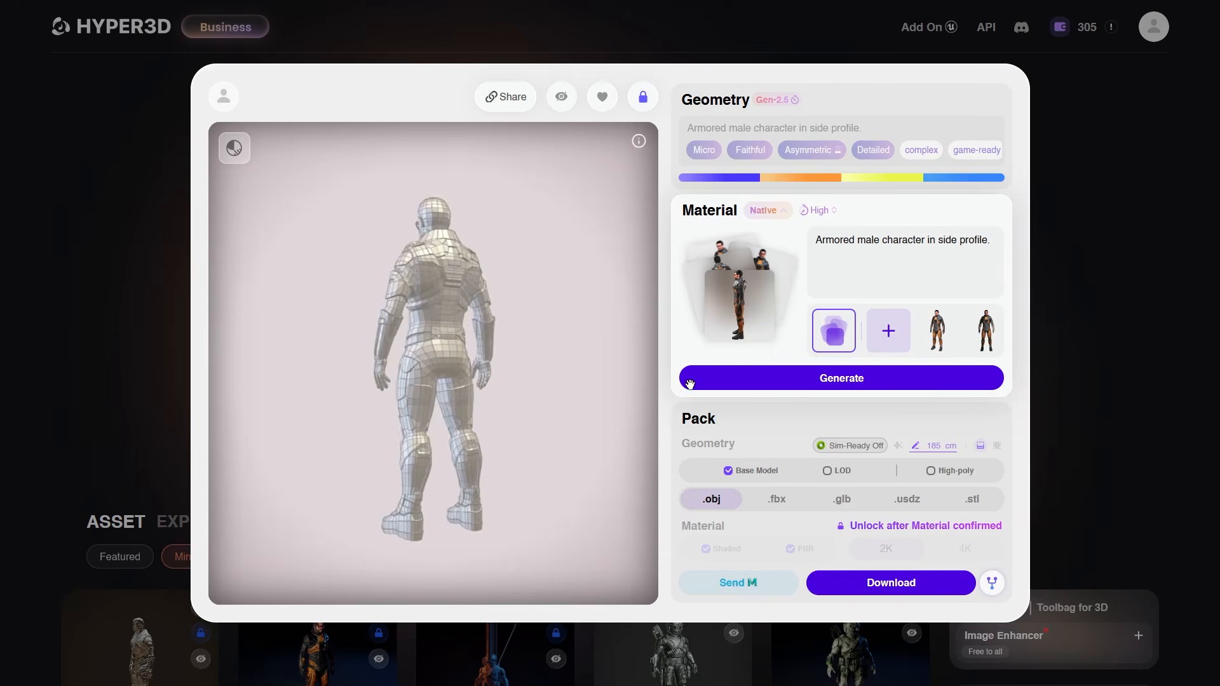
left_click_drag(567, 392, 376, 381)
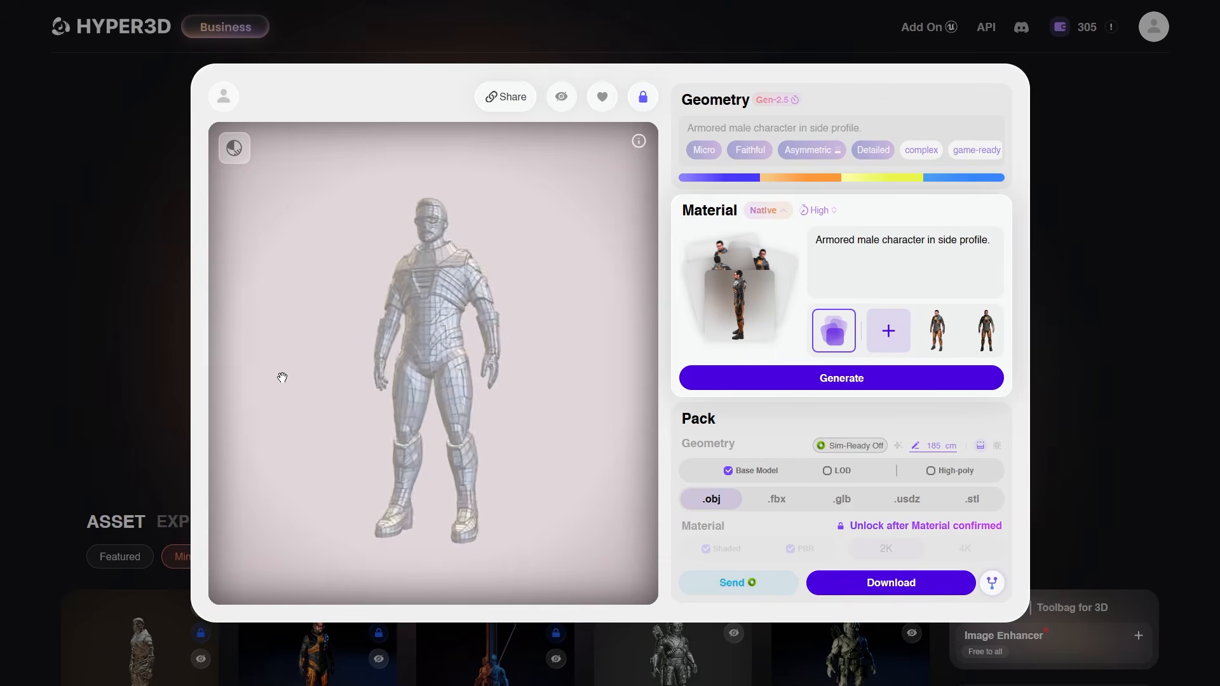
left_click_drag(283, 377, 71, 390)
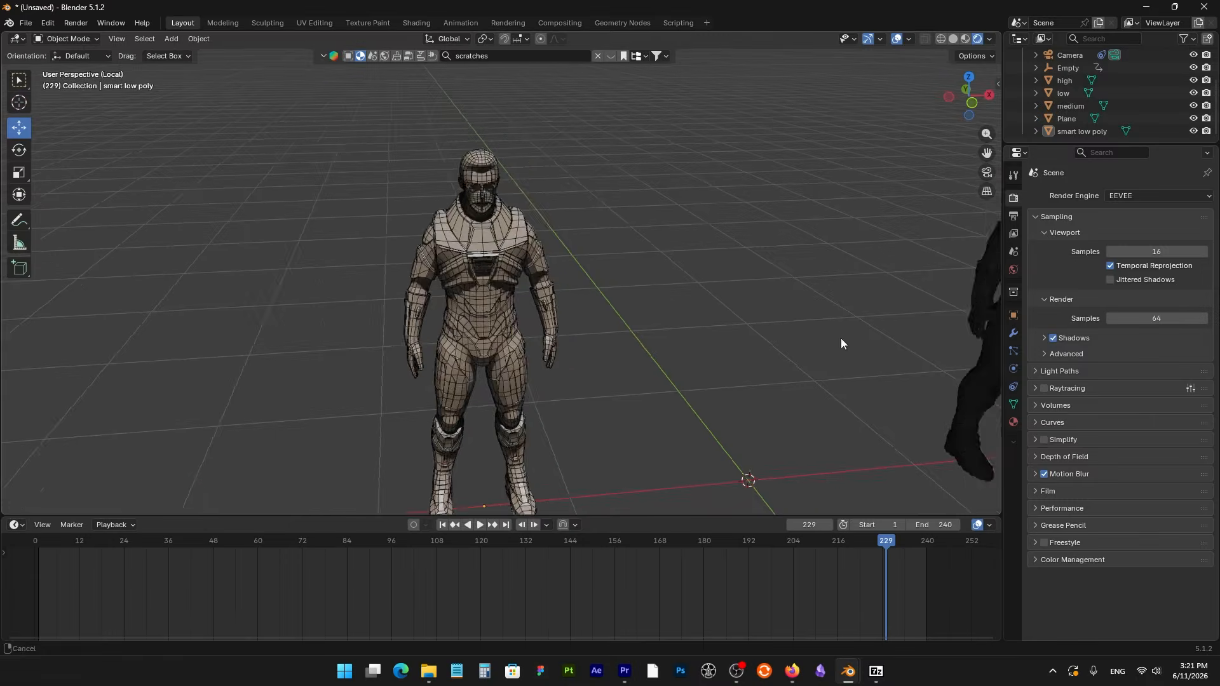
In Blender, examine the smart low poly figure's topology from front and back, rotating the viewport lighting to reveal each side.
scroll(423, 239, "up", 5)
middle_click_drag(423, 239, 655, 356)
left_click(990, 40)
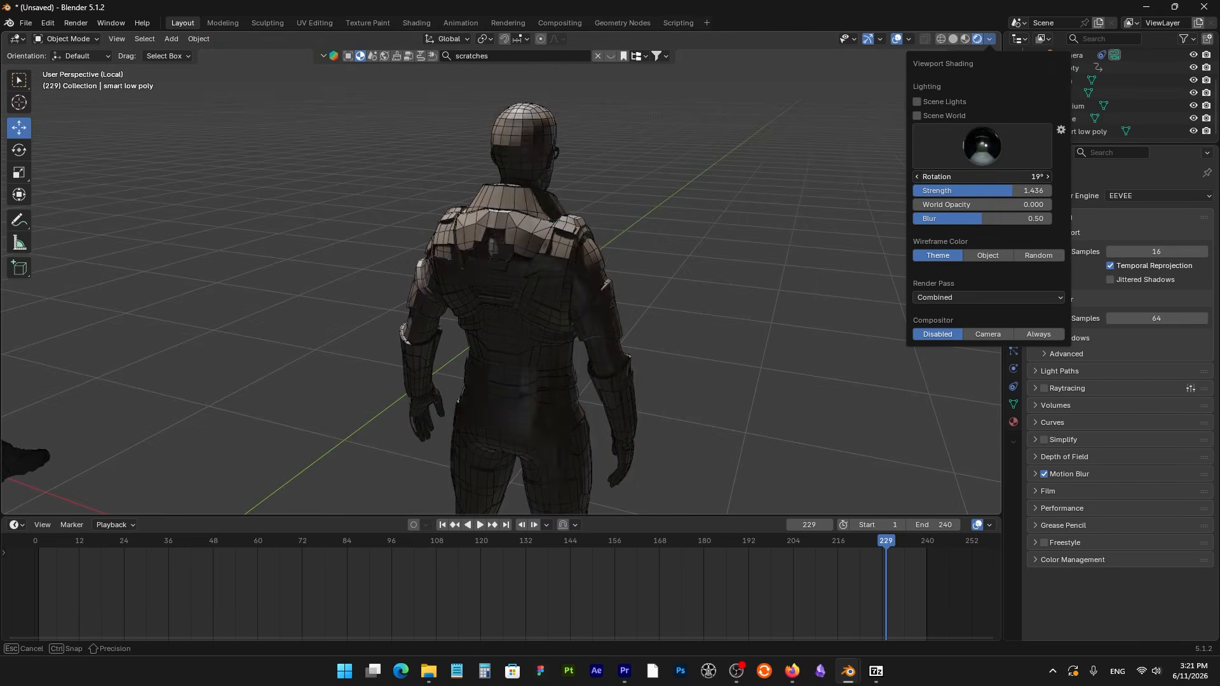
left_click_drag(982, 177, 1041, 177)
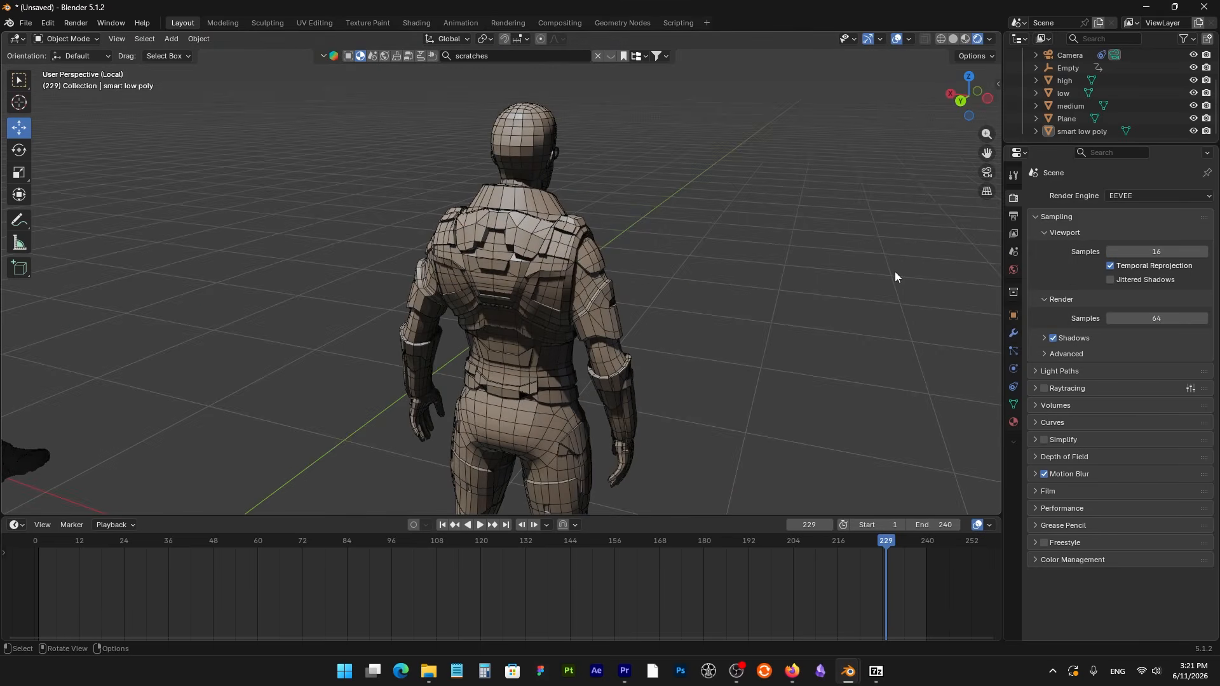
middle_click_drag(895, 276, 445, 286)
left_click(990, 39)
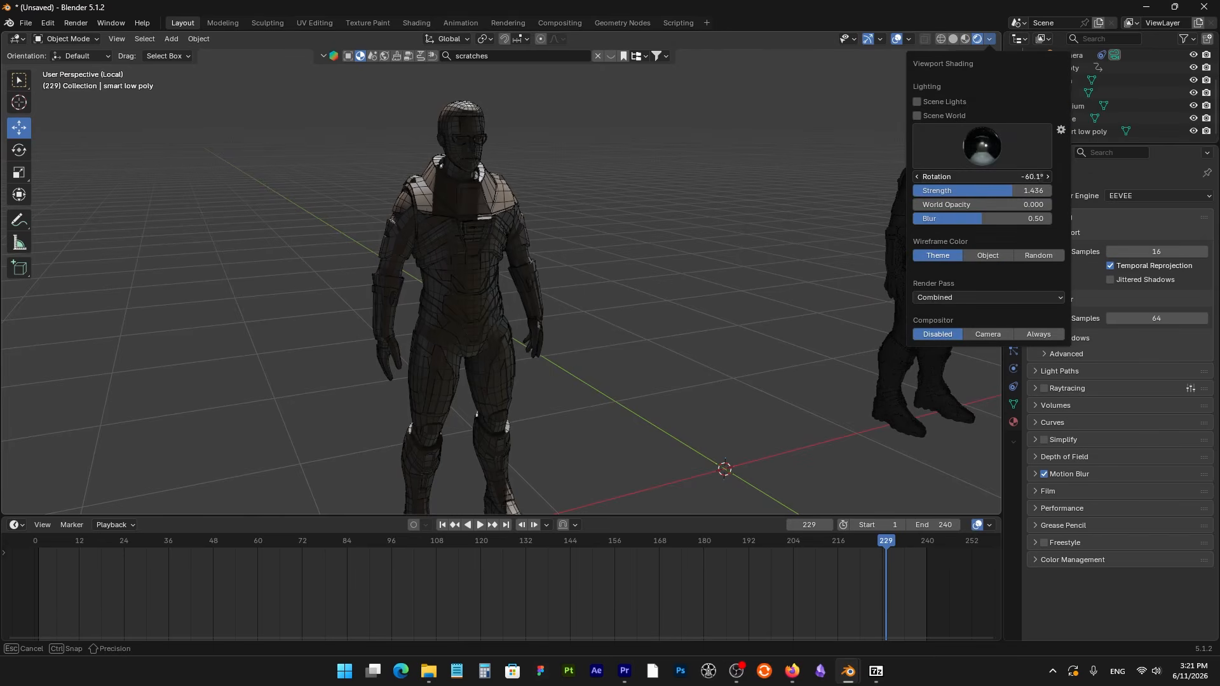
left_click_drag(982, 176, 1023, 177)
middle_click_drag(229, 307, 373, 291)
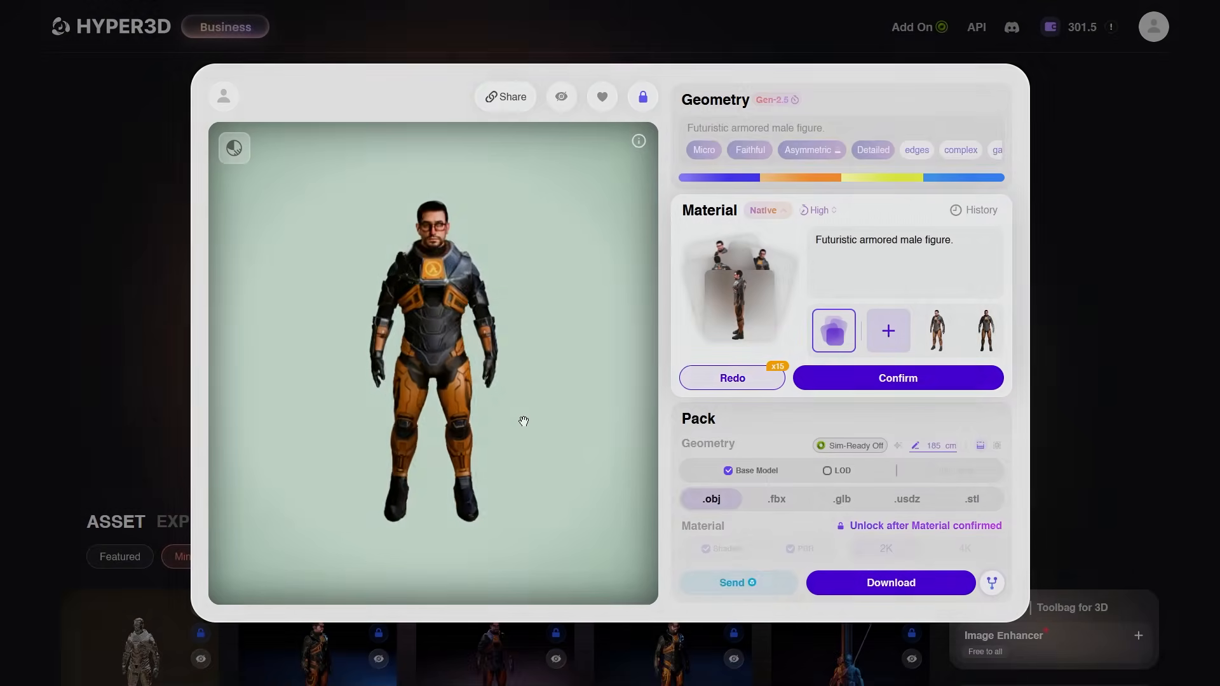
Inspect the textured armored figure in Hyper3D, and in Blender set its viewport lighting rotation to 64.6° to check the materials.
left_click_drag(524, 421, 580, 408)
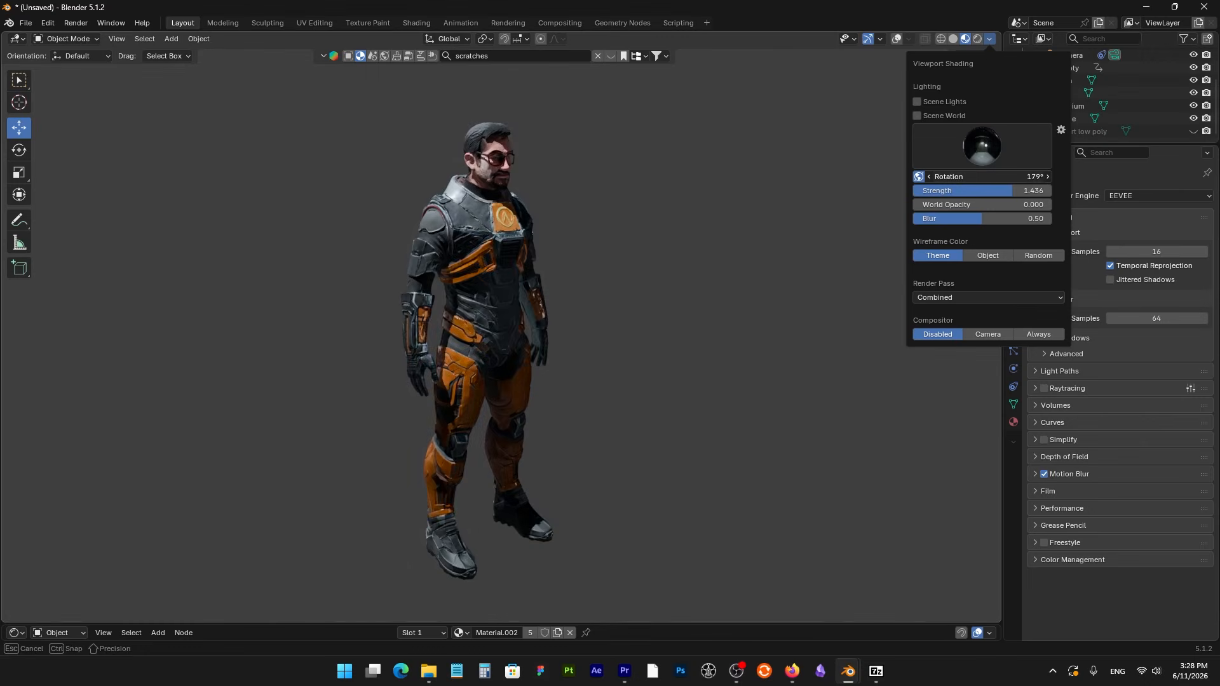
left_click_drag(985, 177, 934, 177)
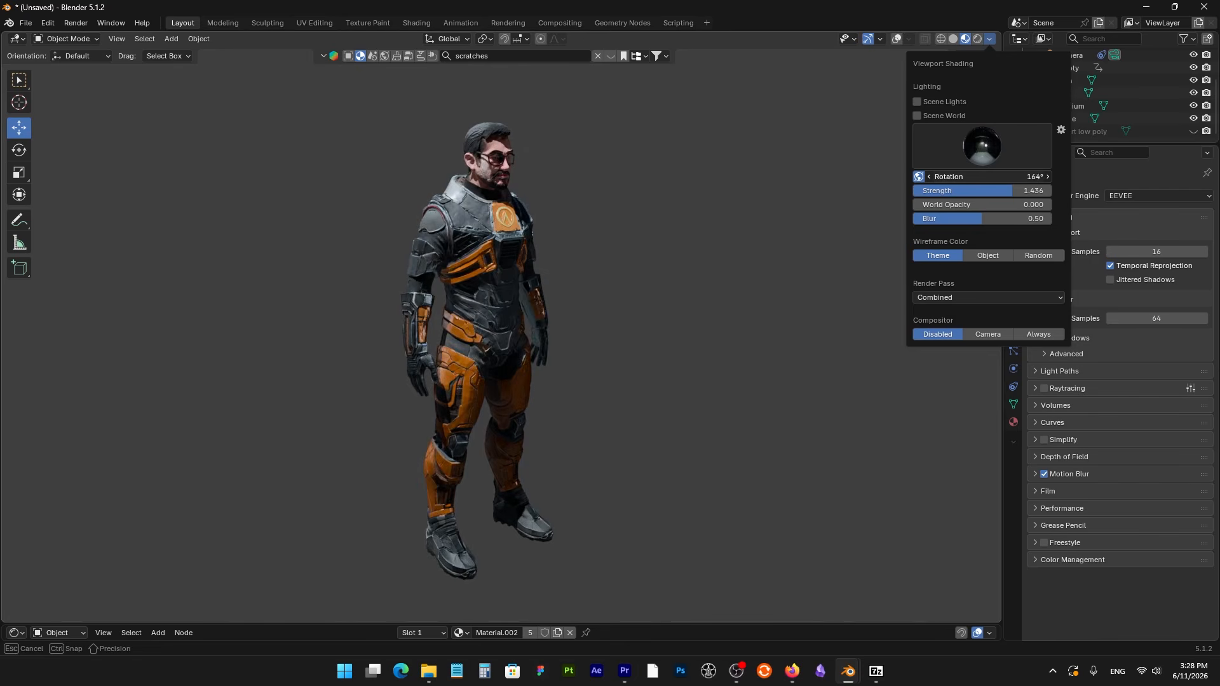
left_click_drag(985, 177, 959, 176)
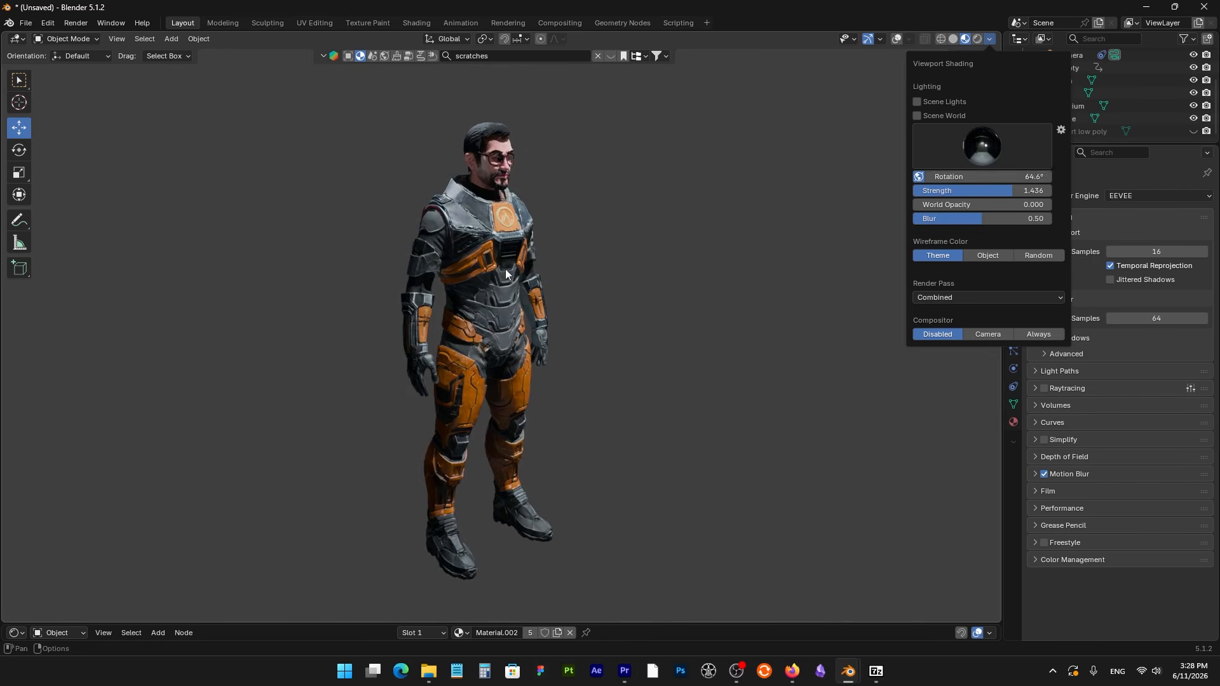
middle_click_drag(516, 299, 752, 279)
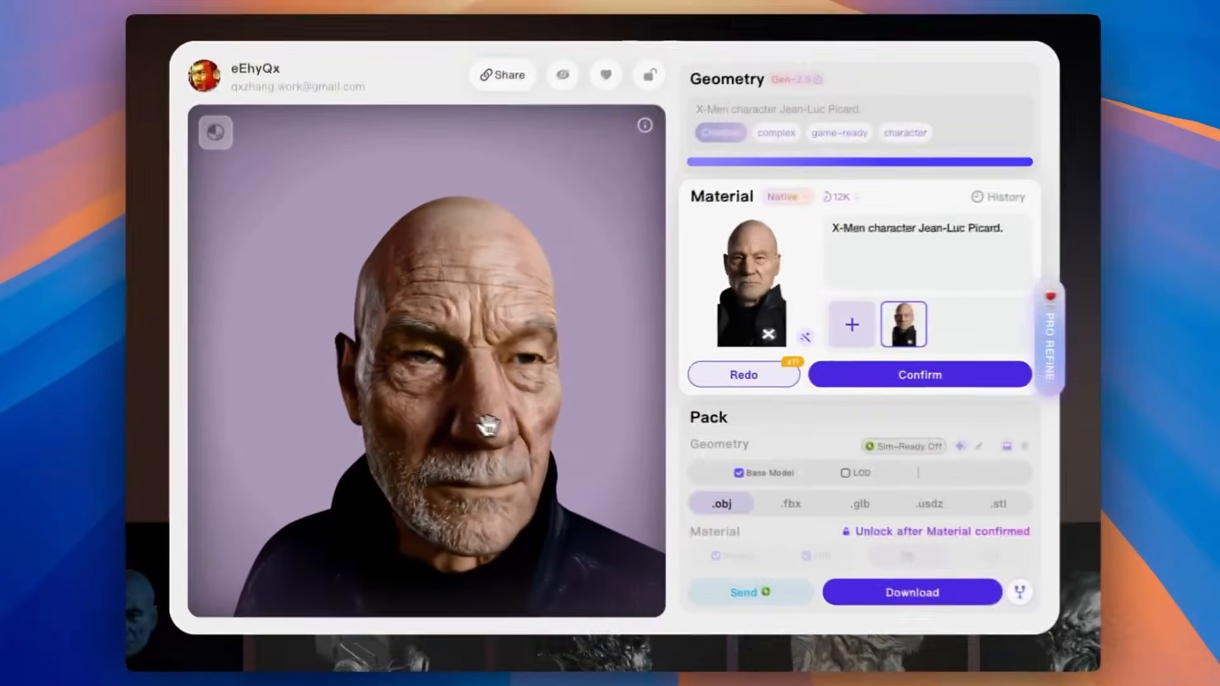
Examine the skin texture of the bald male bust and the leather detail of the stitched bag in Hyper3D.
left_click_drag(436, 422, 428, 381)
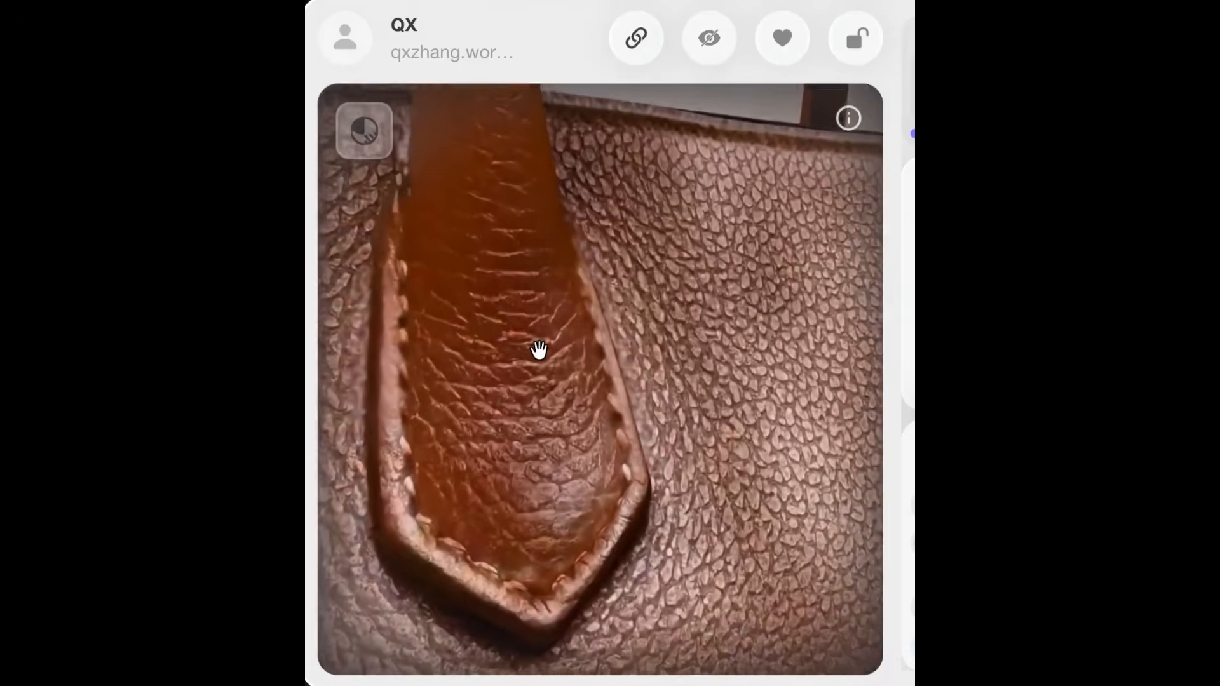
left_click_drag(517, 300, 526, 351)
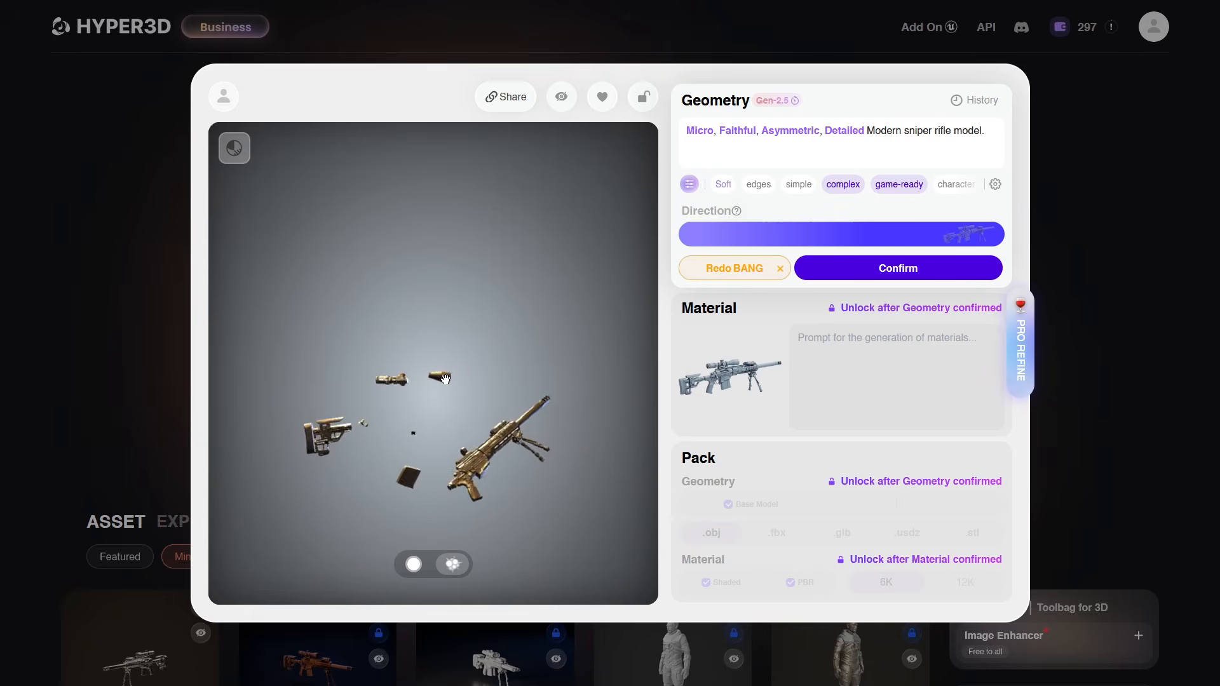
Examine the separated parts of the sniper rifle split with Bang to Parts, focusing on the individual scope pieces.
left_click_drag(412, 343, 469, 337)
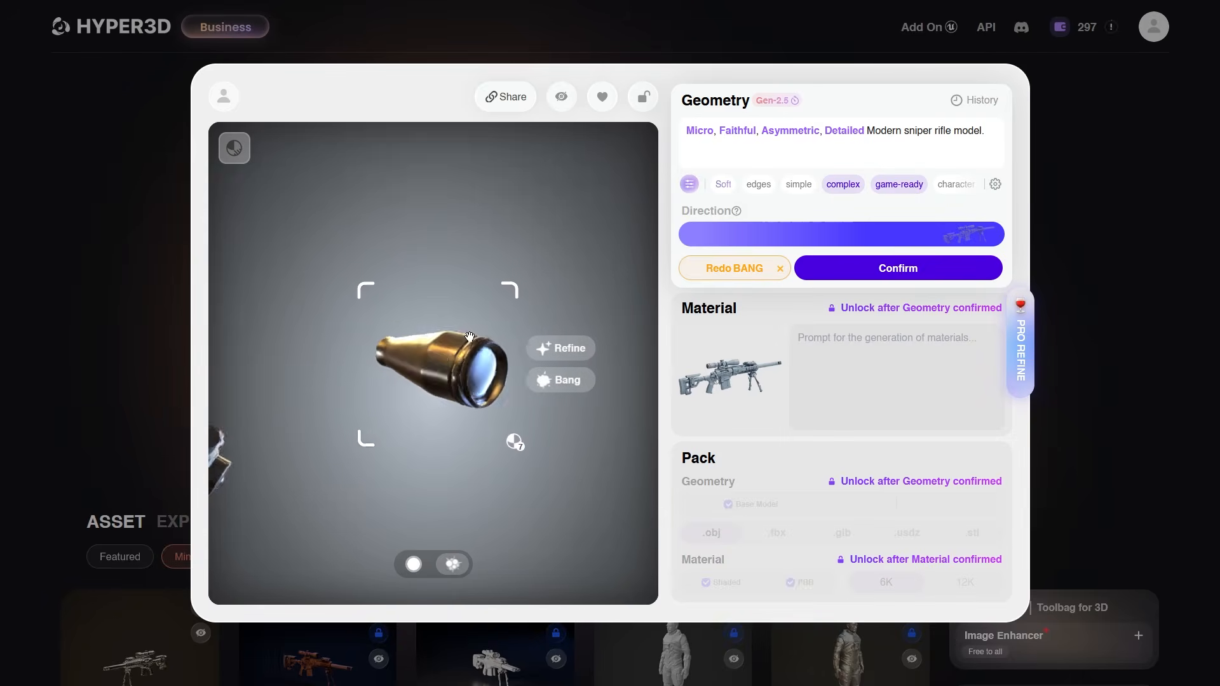
left_click_drag(324, 421, 439, 360)
left_click_drag(514, 447, 440, 394)
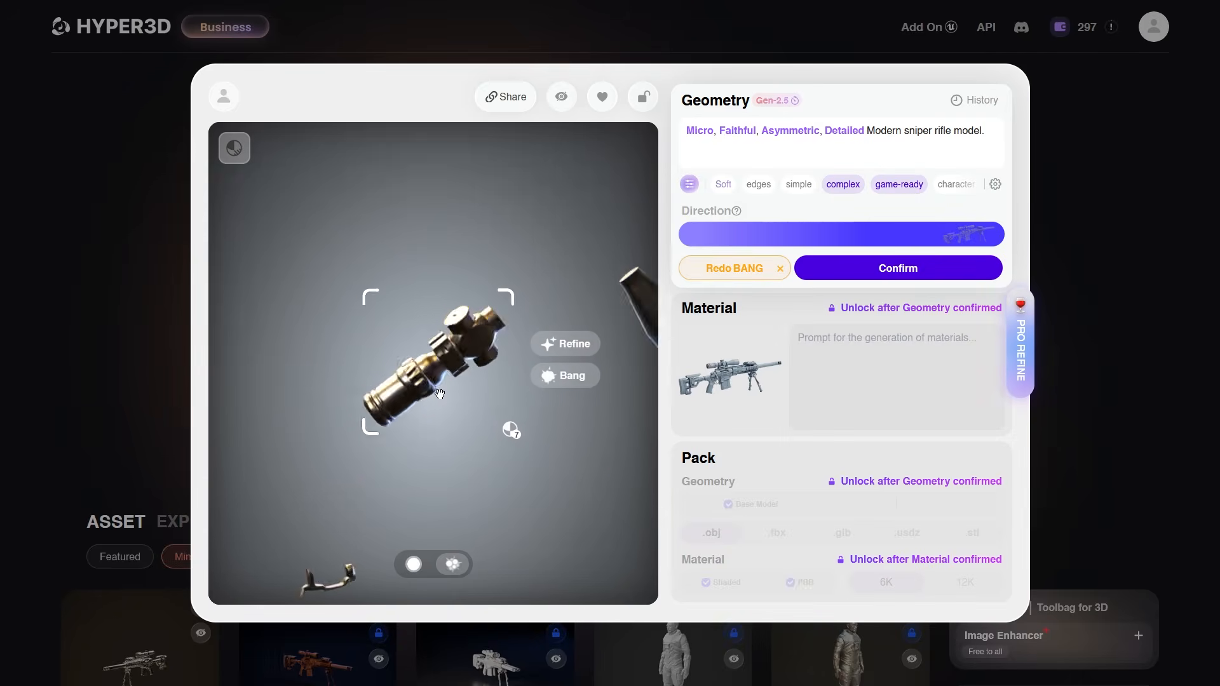
left_click_drag(401, 512, 525, 436)
left_click(462, 413)
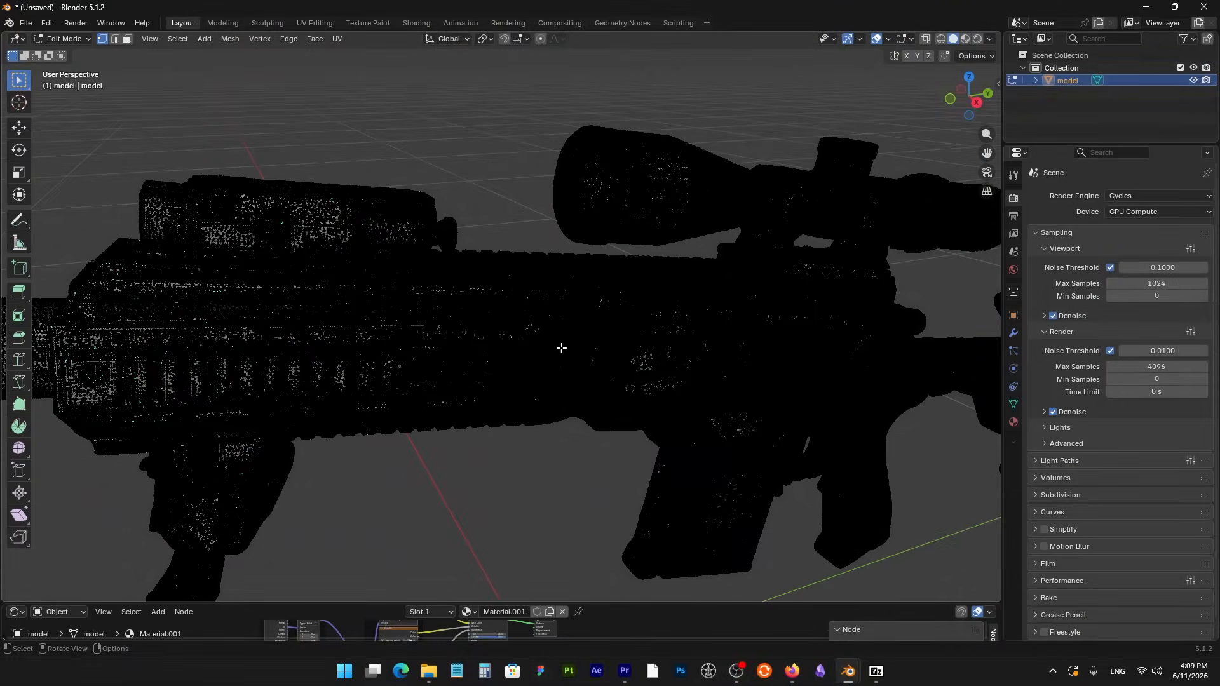
In Blender, merge all vertices of the sniper rifle mesh by distance and leave Edit Mode.
key("a")
scroll(511, 356, "down", 2)
middle_click_drag(441, 365, 476, 357)
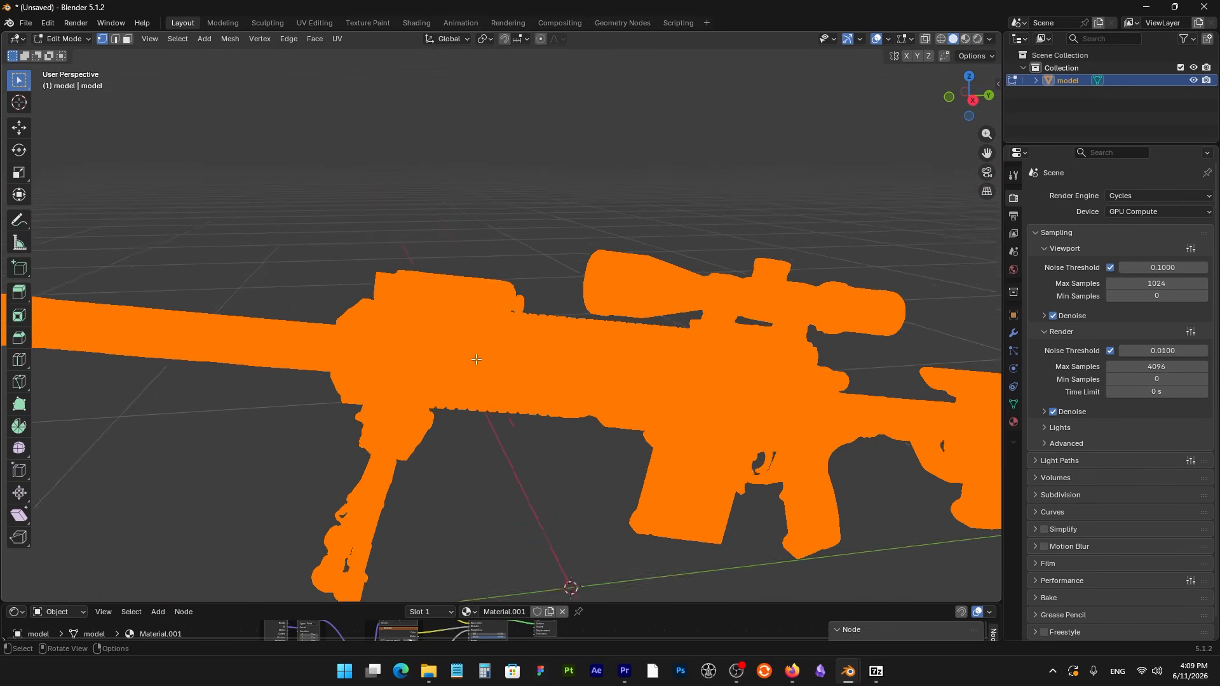
scroll(476, 360, "down", 2)
key("m")
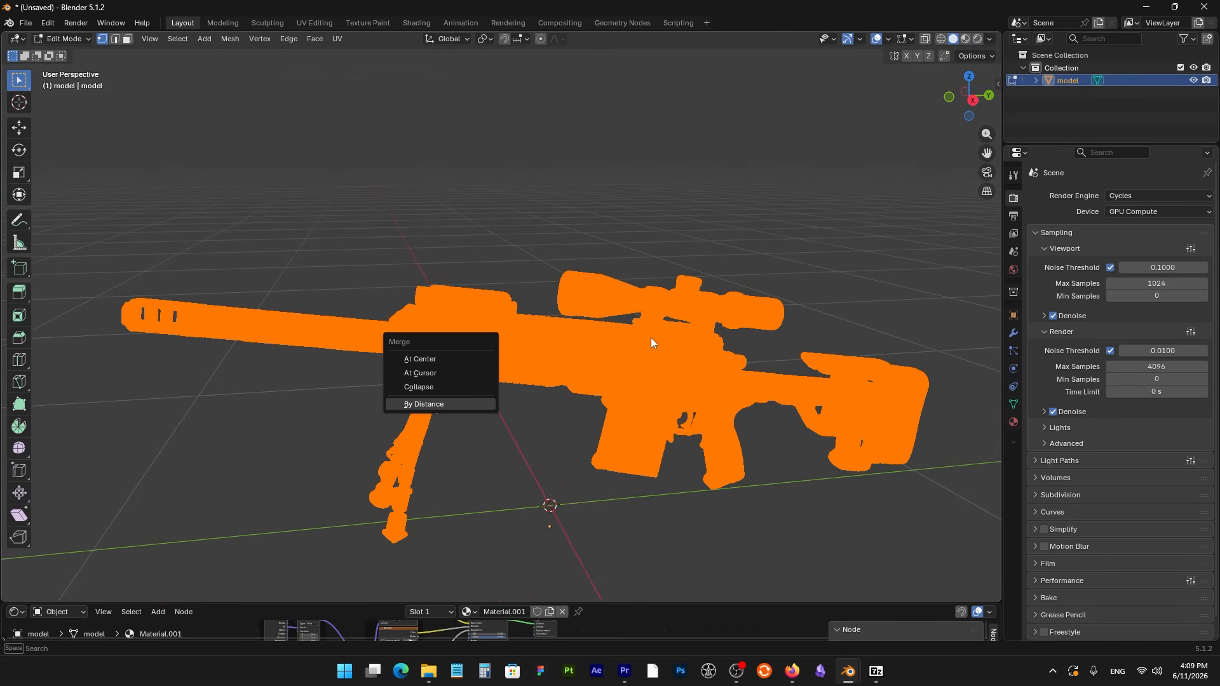
key("b")
scroll(575, 361, "up", 8)
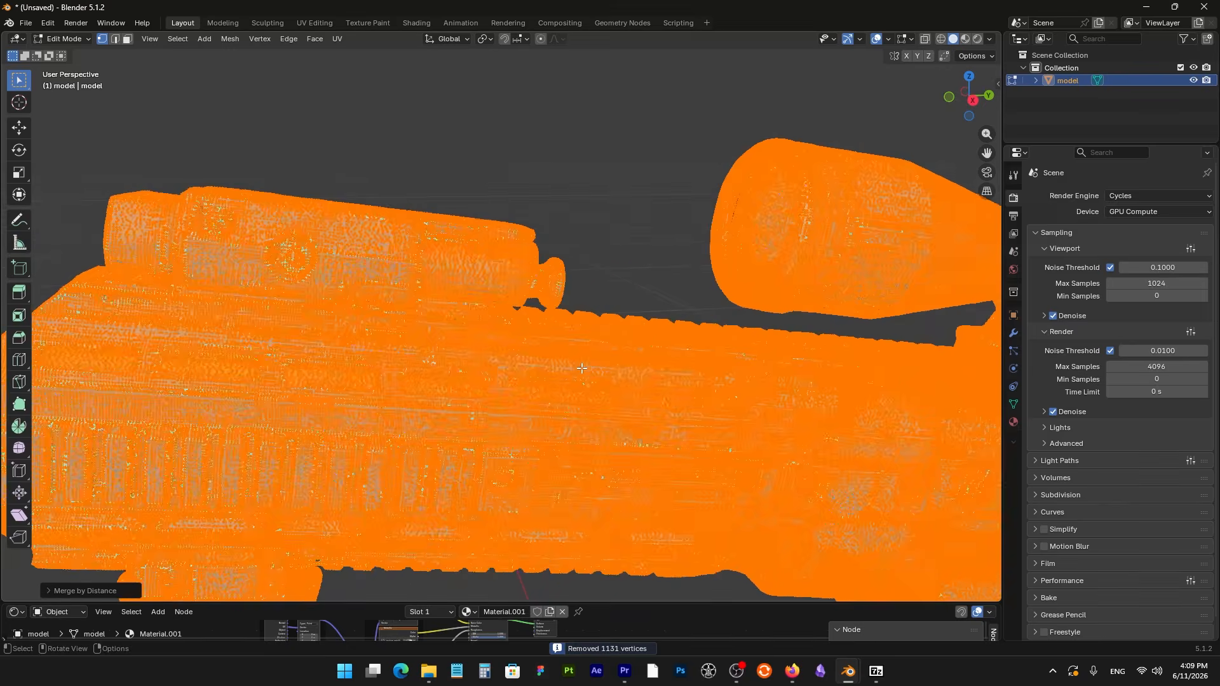
key("Tab")
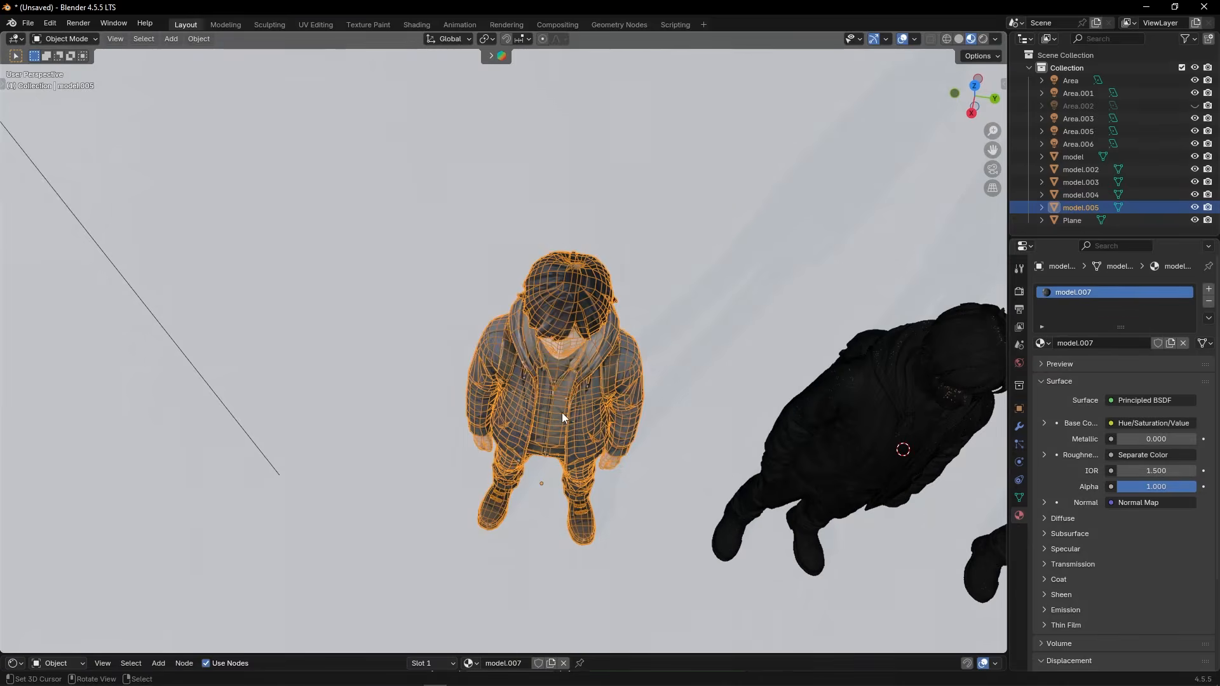
Examine the low-poly wireframe on the face, hair and jacket of the hooded character model.005 up close.
scroll(561, 413, "up", 4)
middle_click_drag(567, 404, 587, 334)
scroll(572, 120, "up", 3)
scroll(519, 234, "down", 1)
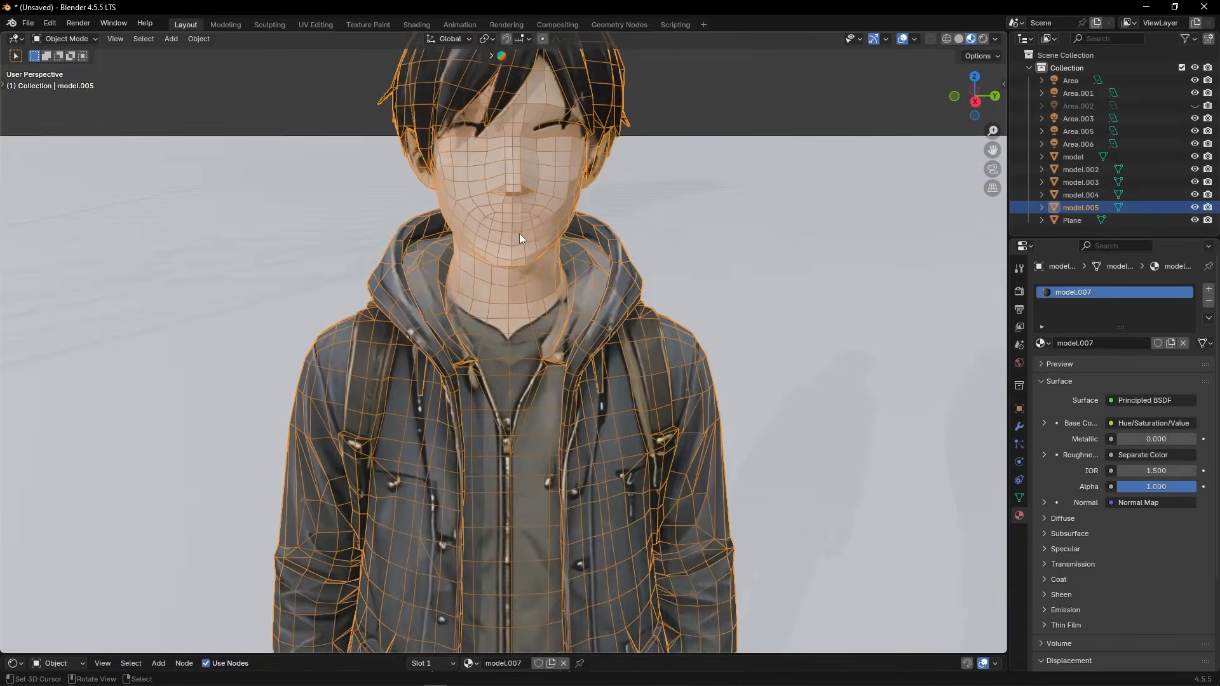
scroll(520, 234, "down", 3)
Select the entire mesh of model.005 in Edit Mode and examine its vertices and edge flow.
key("Tab")
scroll(518, 255, "down", 2)
scroll(516, 276, "up", 4)
key("q")
key("a")
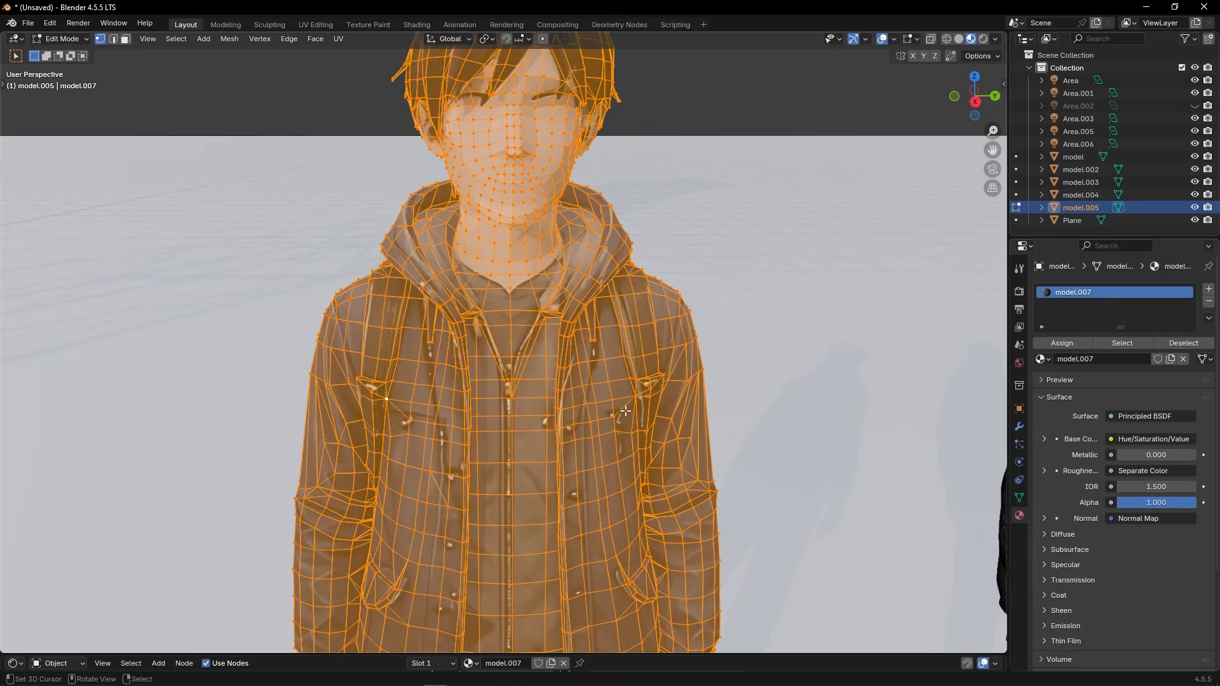
scroll(584, 375, "up", 3)
scroll(574, 379, "down", 2)
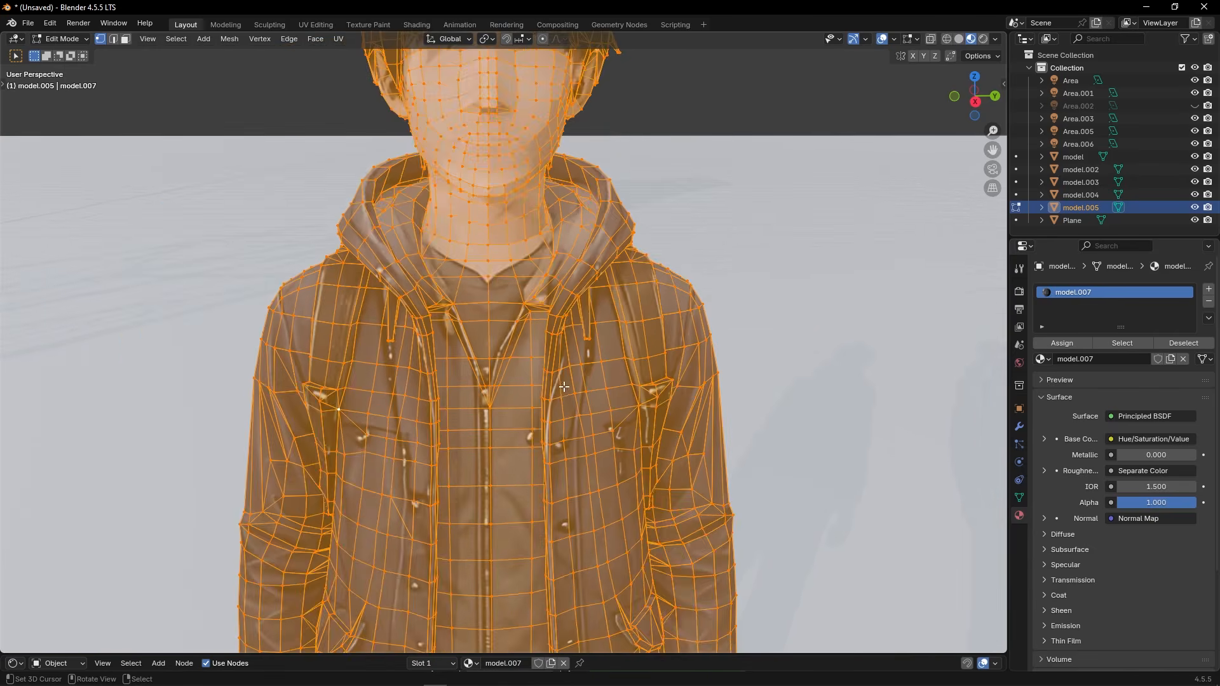
Return model.005 to Object Mode and hide the viewport overlays to show its textured surface without wireframe.
key("Tab")
scroll(545, 398, "down", 3)
scroll(562, 314, "up", 2)
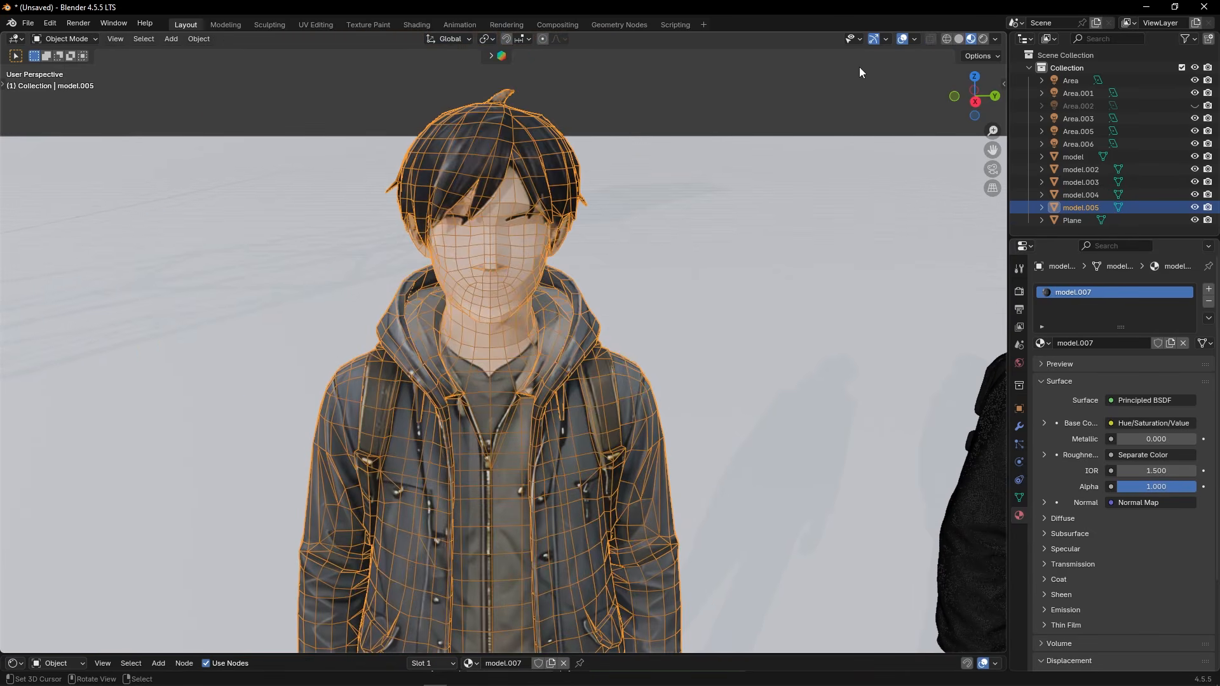
left_click(902, 39)
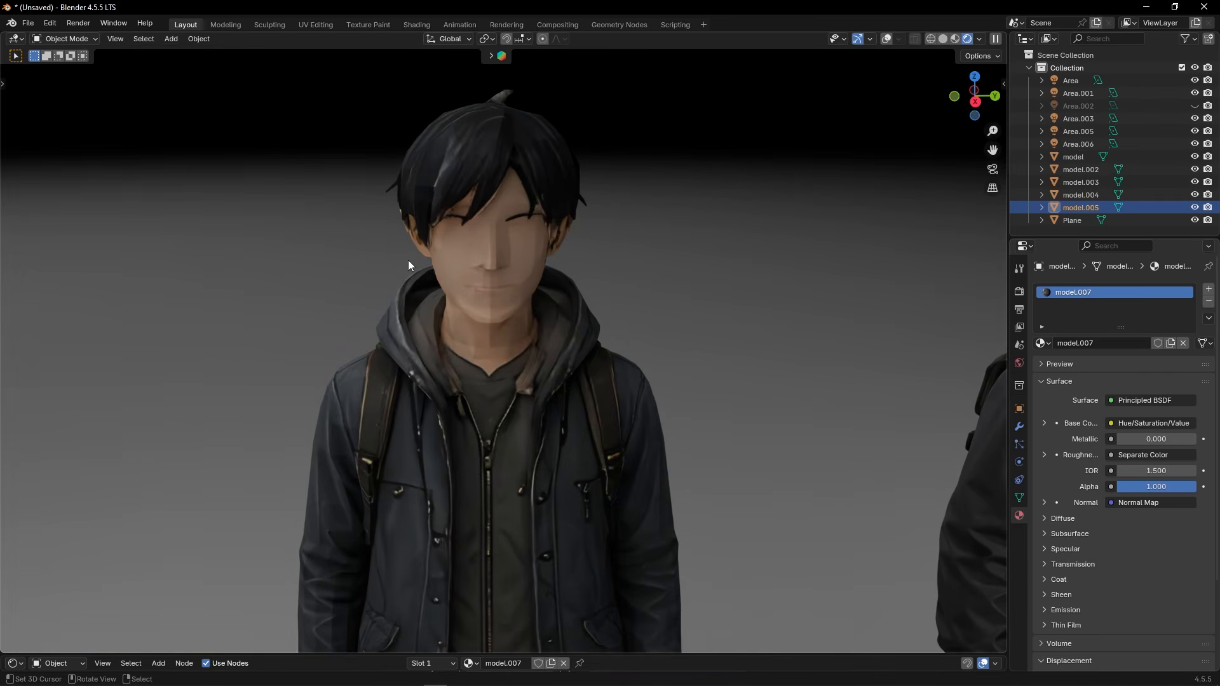
Examine the textured face and jacket of model.005 and compare it with the other hooded characters beside it.
scroll(471, 249, "down", 5)
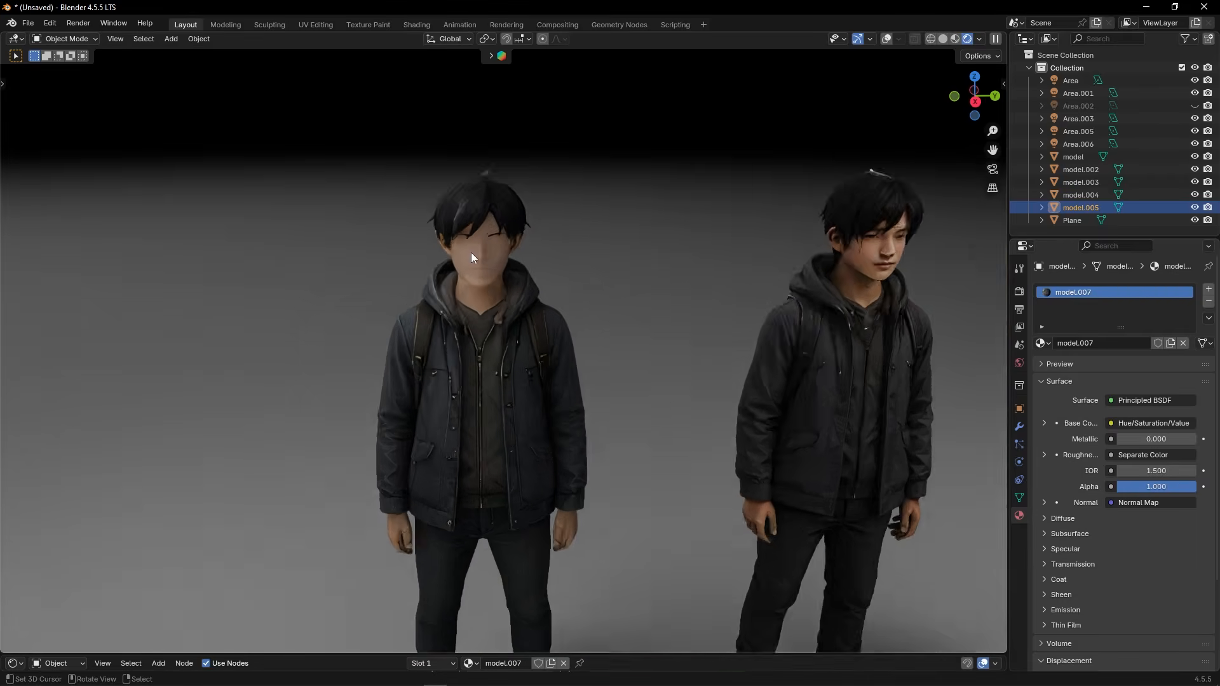
scroll(482, 313, "up", 4)
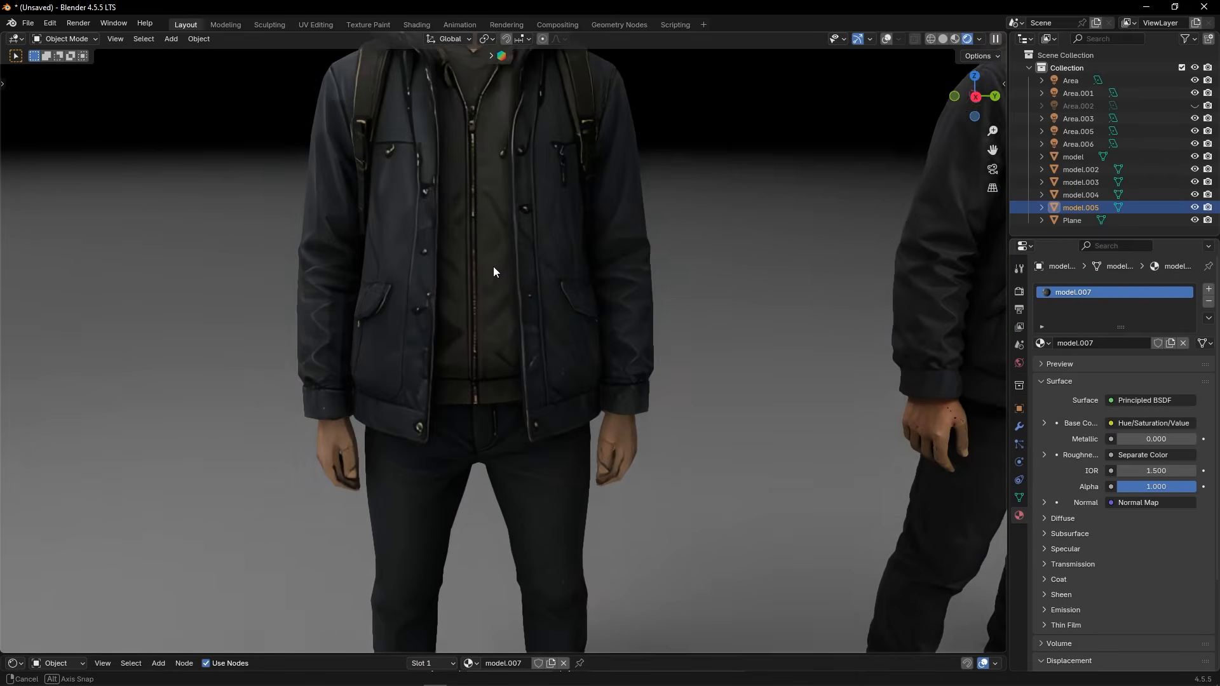
mouse_move(496, 267)
middle_mouse_down()
mouse_move(601, 304)
mouse_move(586, 297)
mouse_move(651, 252)
mouse_move(578, 370)
mouse_move(550, 367)
middle_mouse_up()
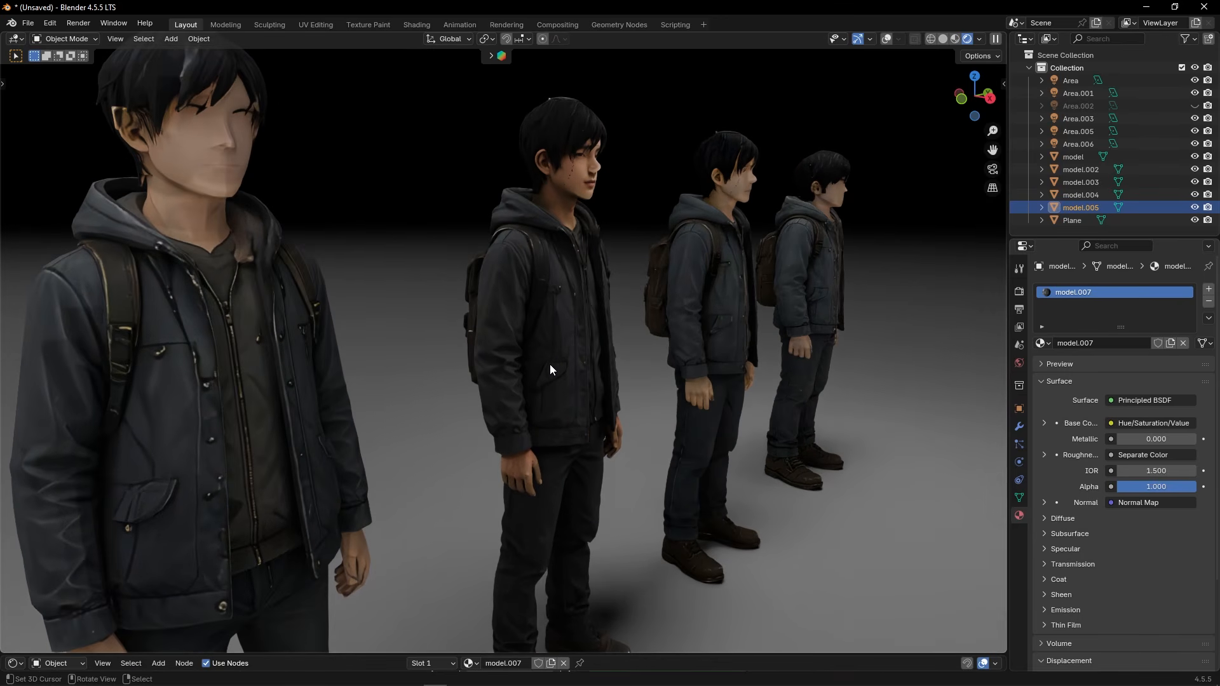
middle_click_drag(553, 317, 491, 368)
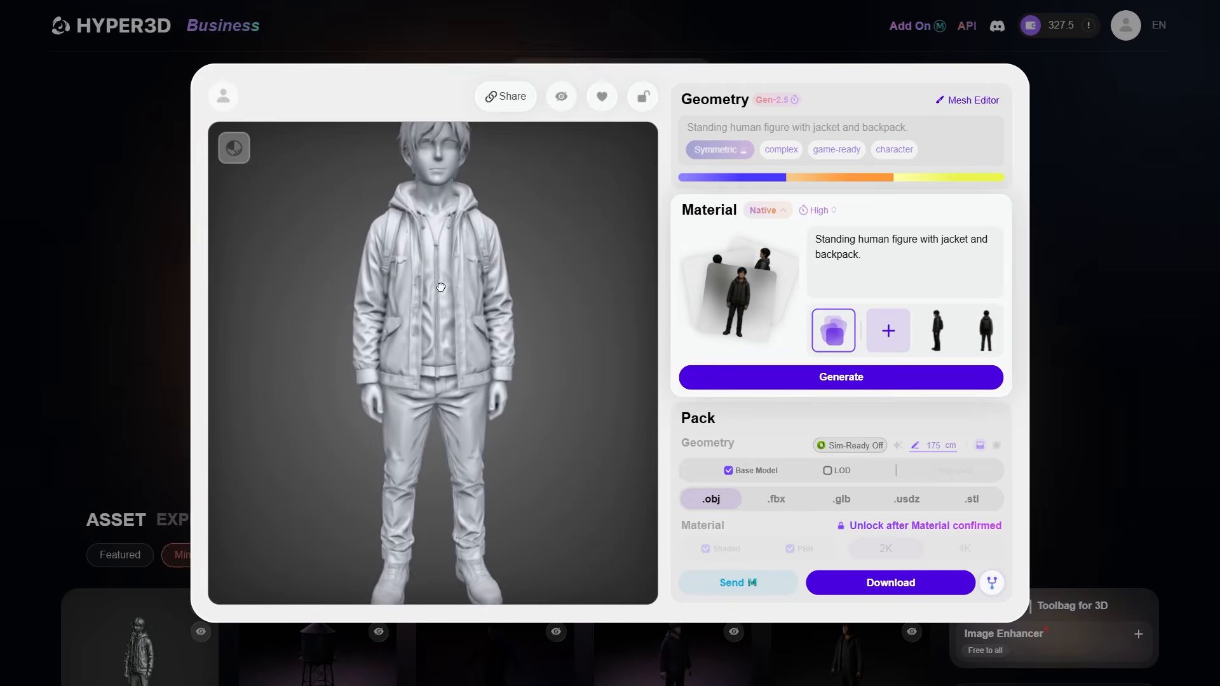
In Hyper3D, inspect the untextured standing figure with jacket and backpack and generate its Native material at High quality.
left_click_drag(500, 261, 356, 288)
left_click(814, 385)
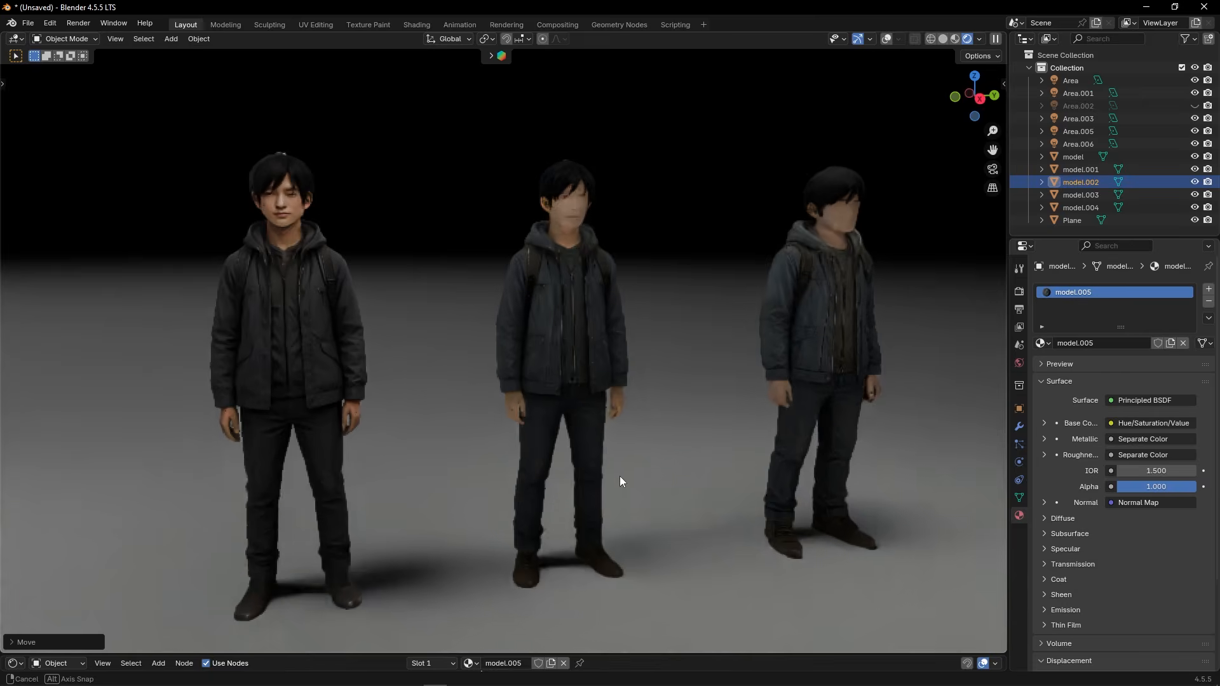
Compare the three textured hooded characters in Blender, and view the generated bald male head from another angle in Hyper3D.
middle_click_drag(620, 475, 588, 475)
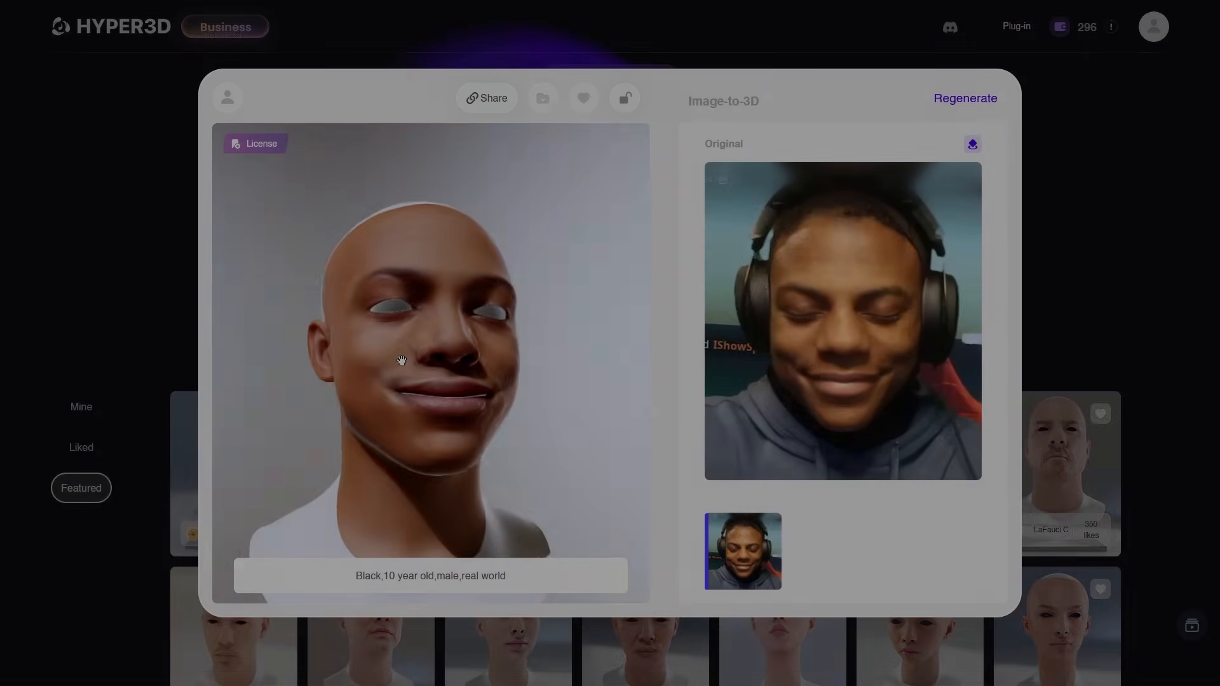
left_click_drag(403, 362, 272, 354)
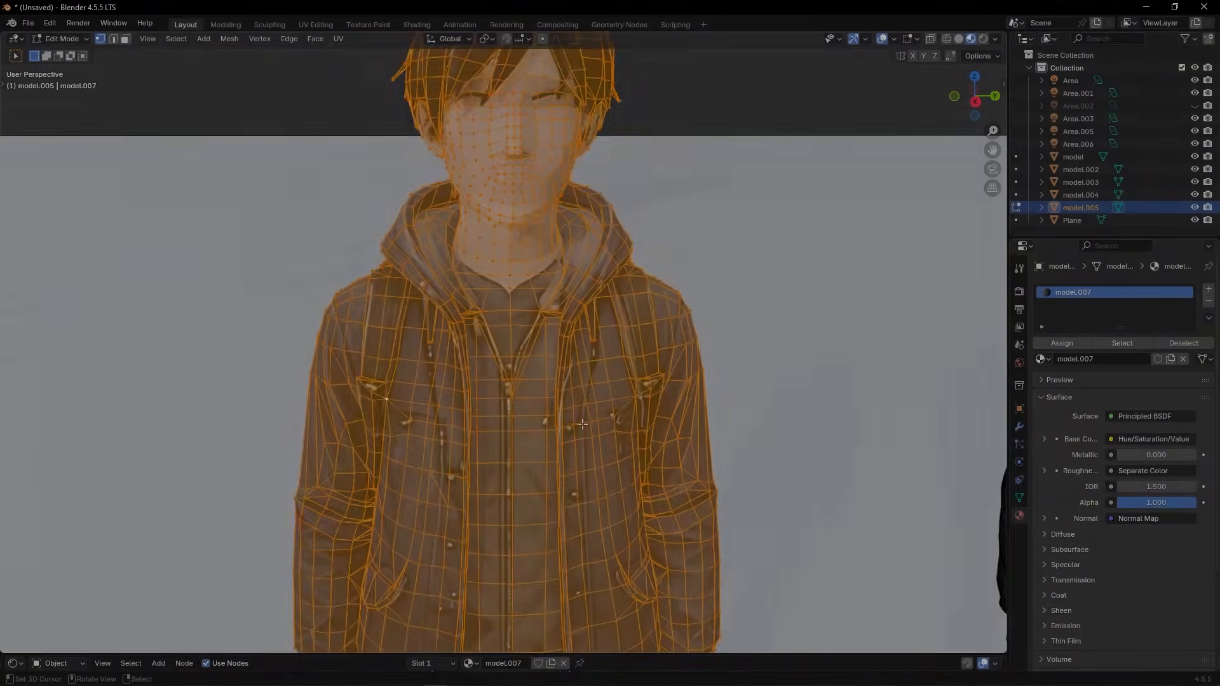
In Blender, examine the wireframe on the hood and jacket of model.005 up close.
scroll(583, 373, "up", 3)
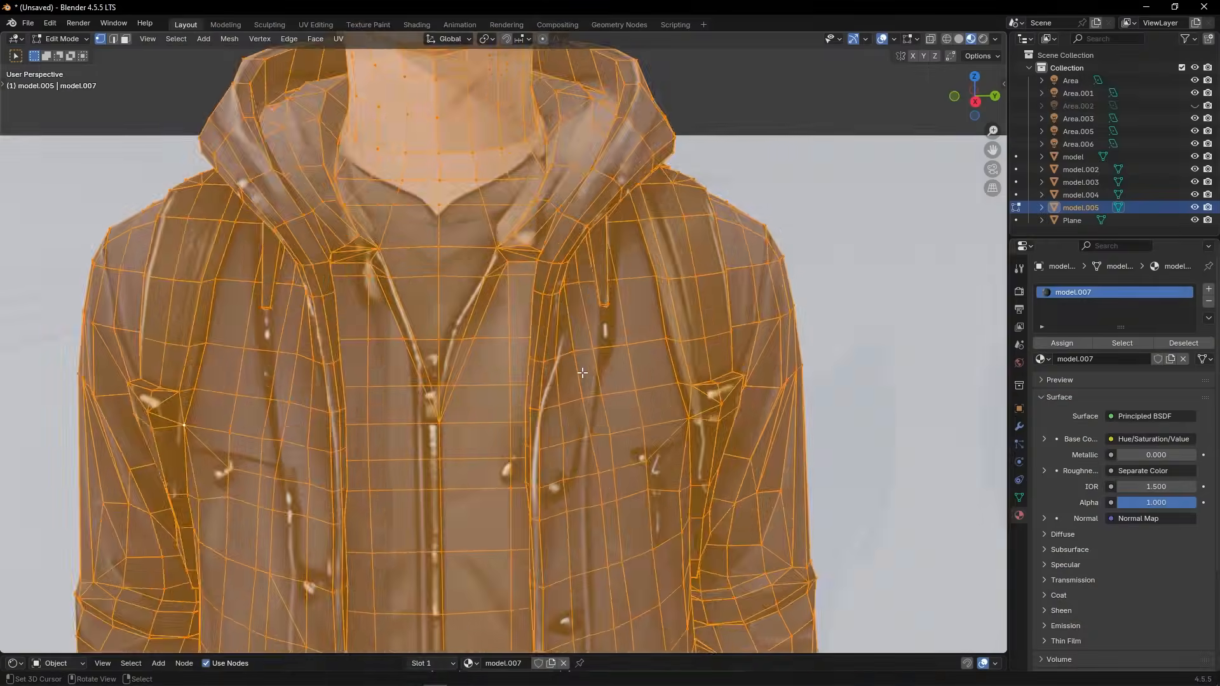
scroll(573, 381, "down", 6)
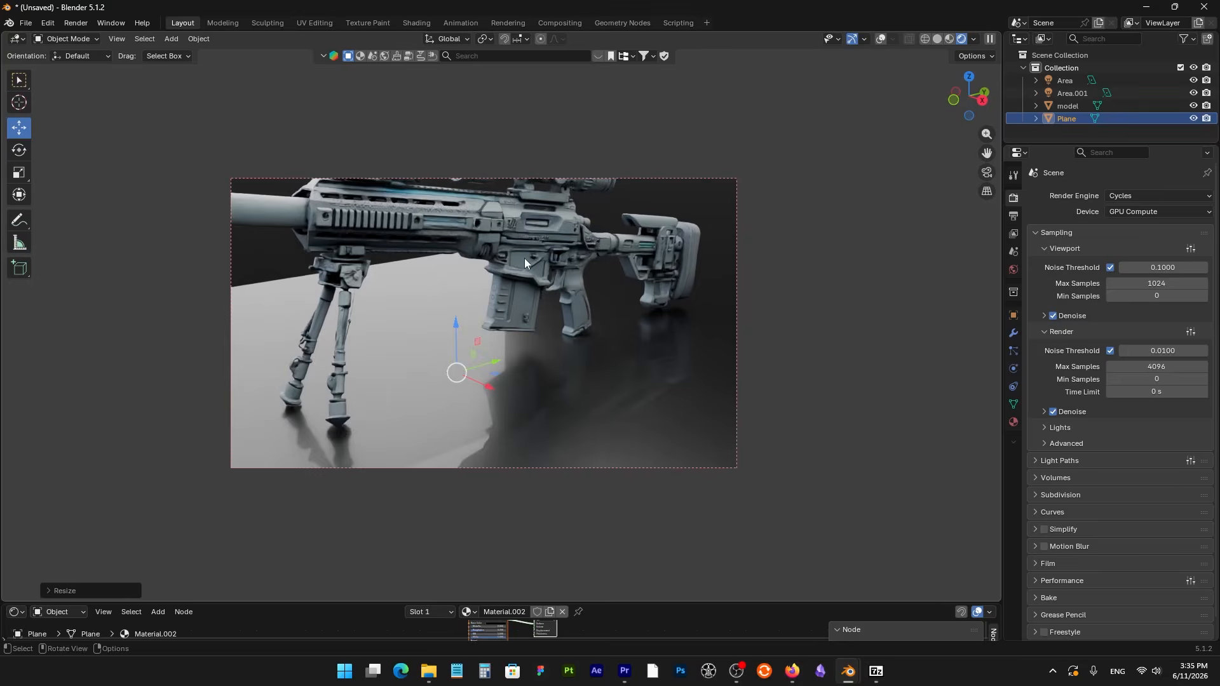
Inspect the rifle from another angle in Blender, and rotate the viewport environment lighting around the smart low poly character.
middle_click_drag(524, 261, 471, 330)
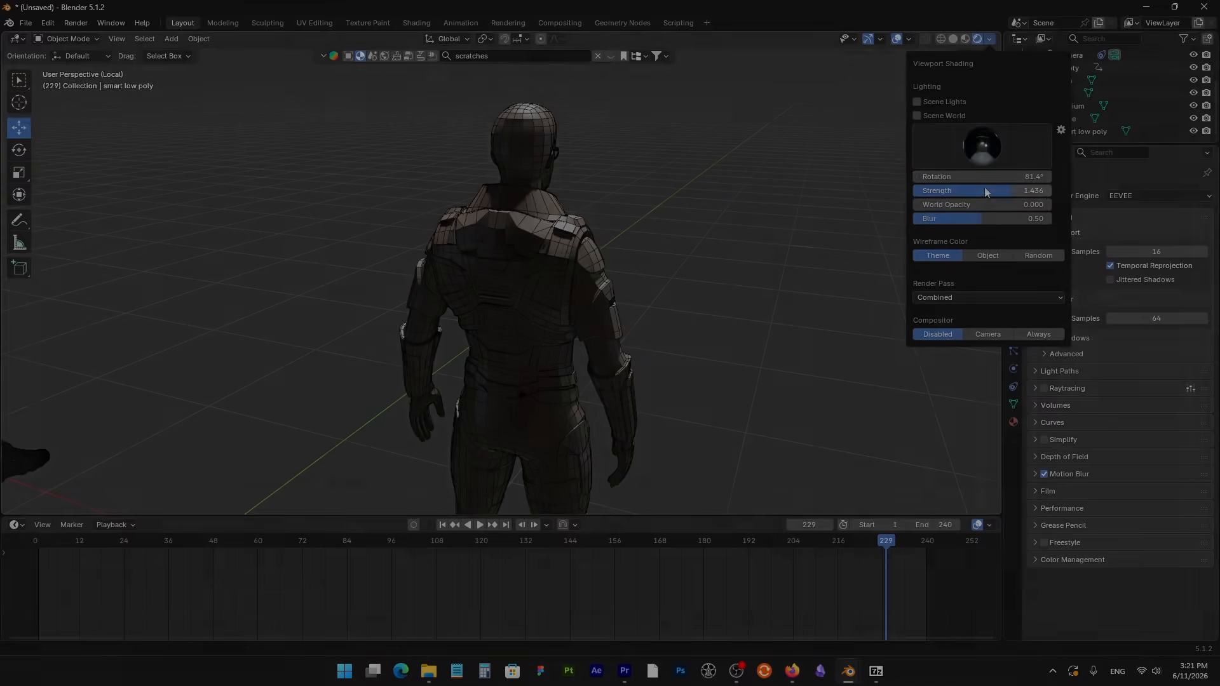
left_click_drag(985, 177, 999, 173)
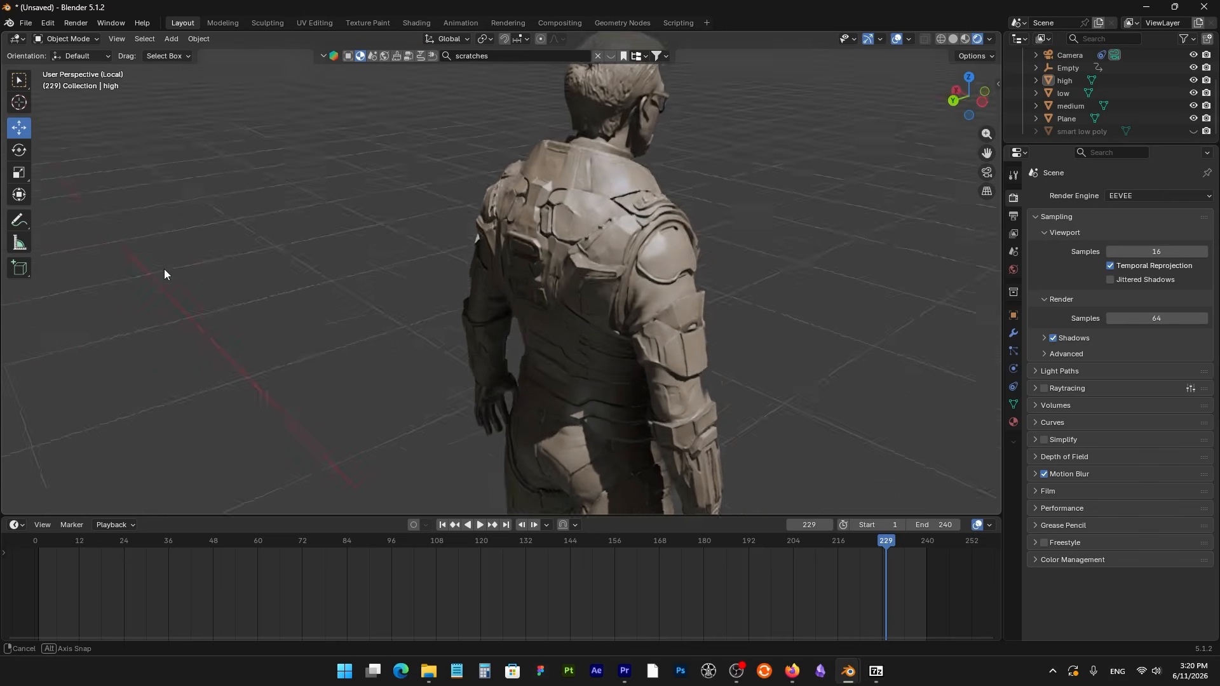
Examine the high-detail armored male figure from the back and side, first in Blender and in Hyper3D's model viewer.
mouse_move(164, 269)
middle_mouse_down()
mouse_move(166, 314)
mouse_move(184, 228)
mouse_move(309, 212)
mouse_move(489, 287)
mouse_move(558, 277)
middle_mouse_up()
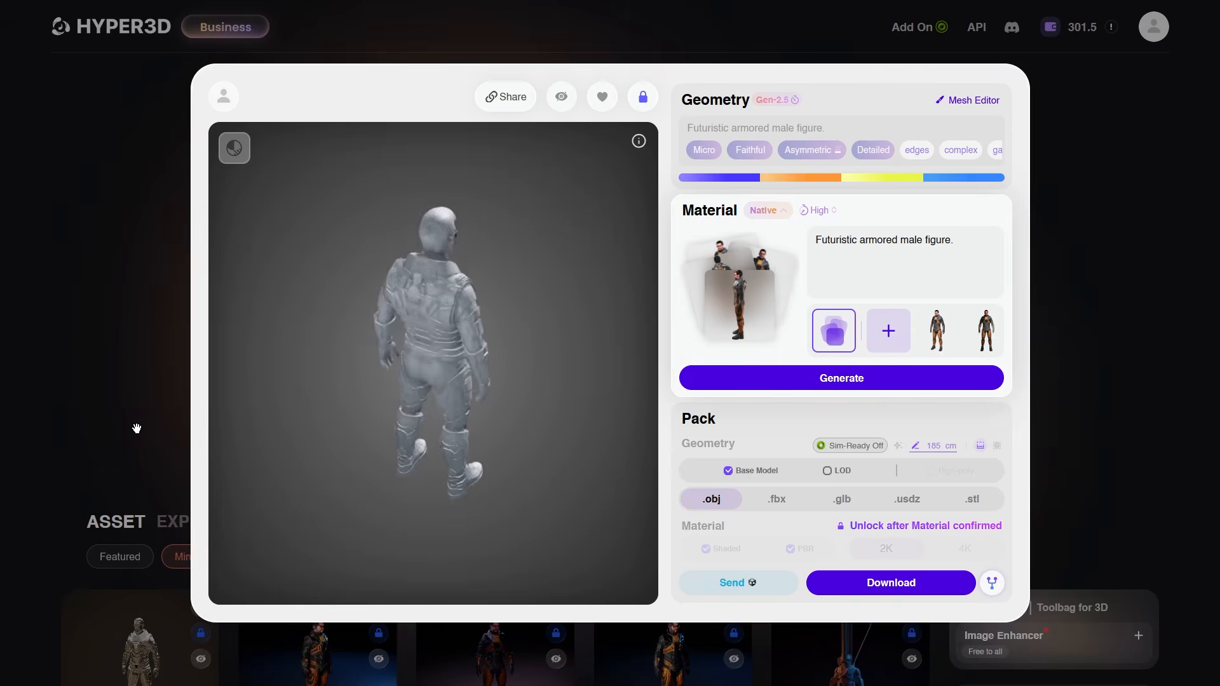
left_click_drag(507, 416, 575, 411)
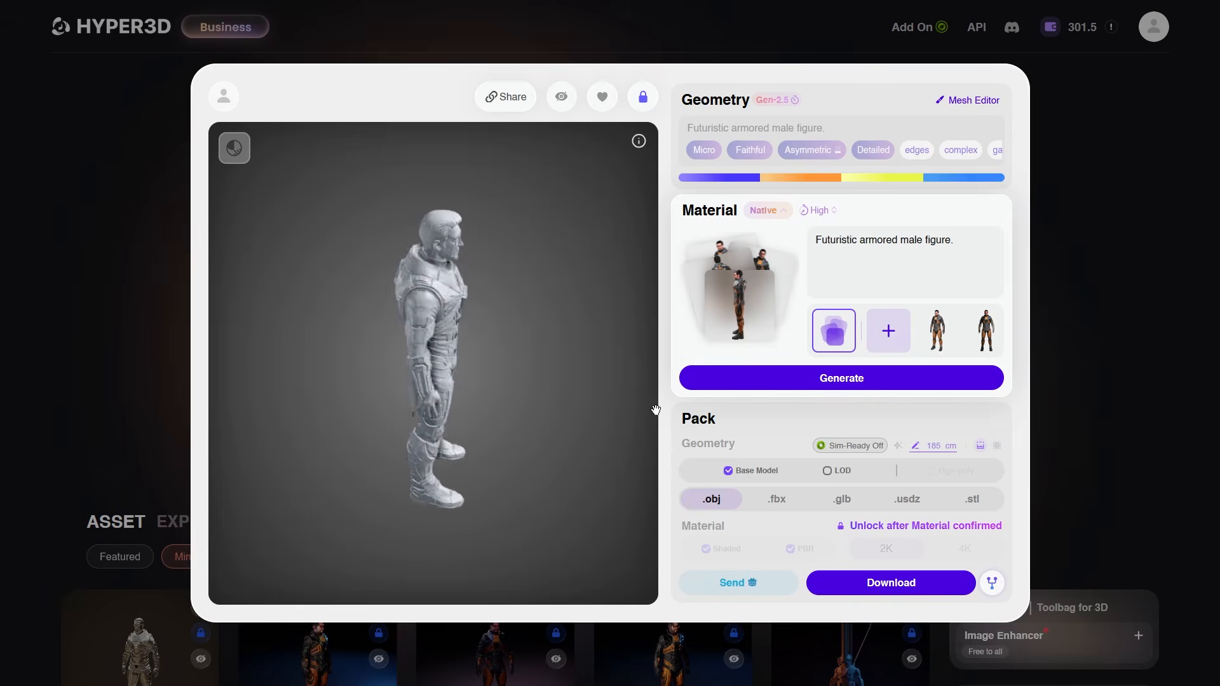